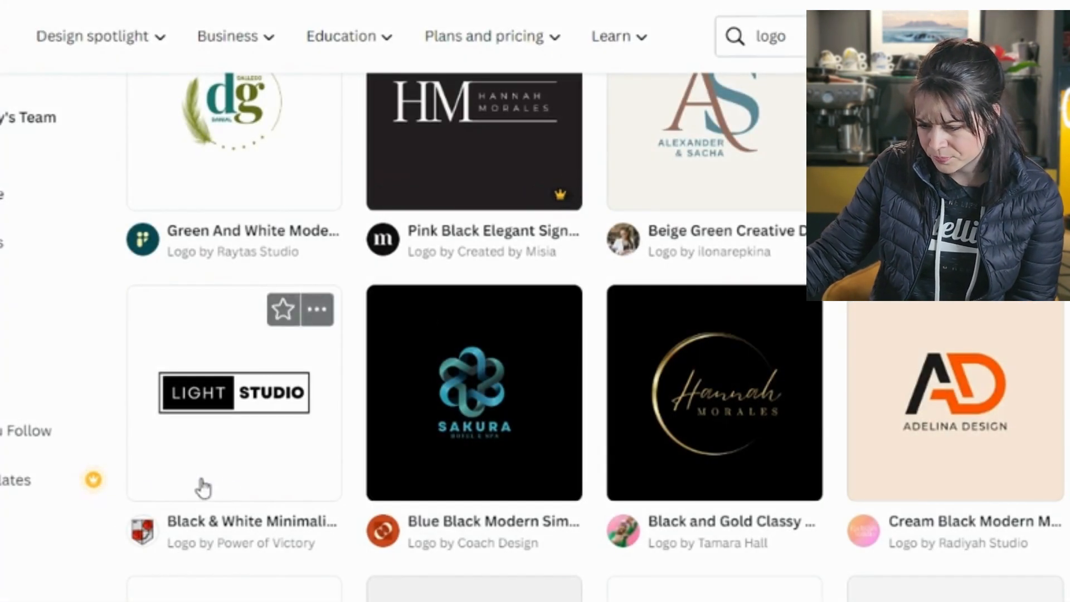
Scroll down the logo results and open the Elegant Circle Signature Photography Logo preview
scroll(474, 335, down, 3)
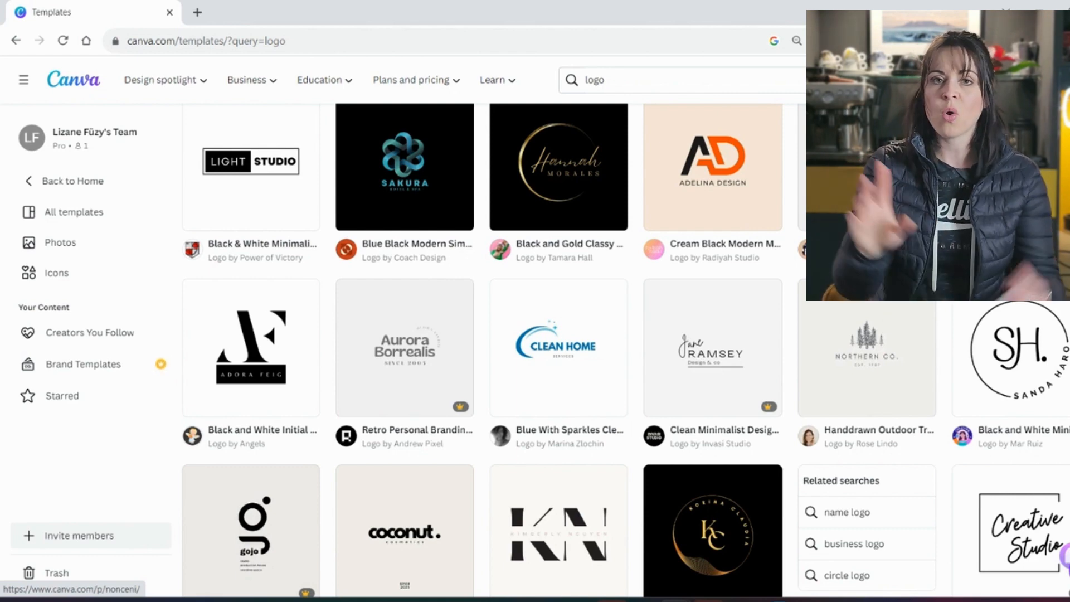
scroll(750, 309, down, 8)
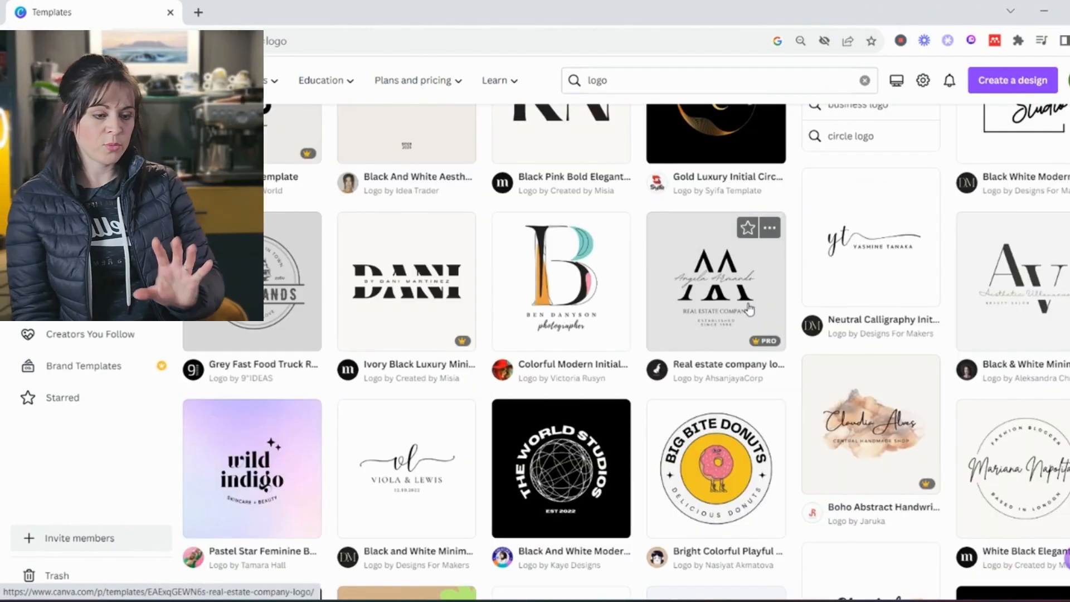
scroll(750, 310, down, 20)
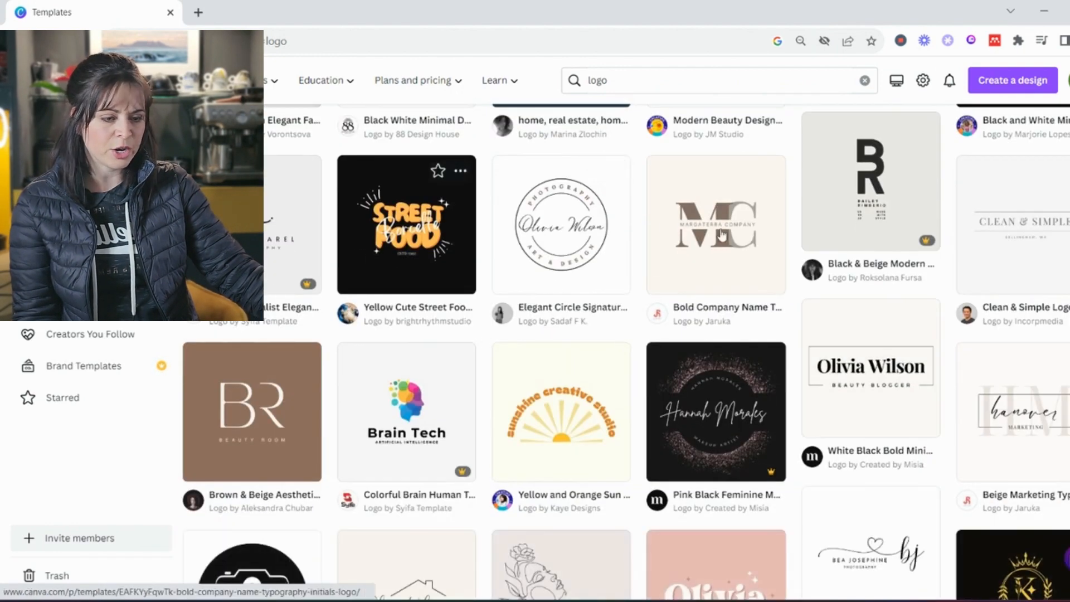
click(607, 309)
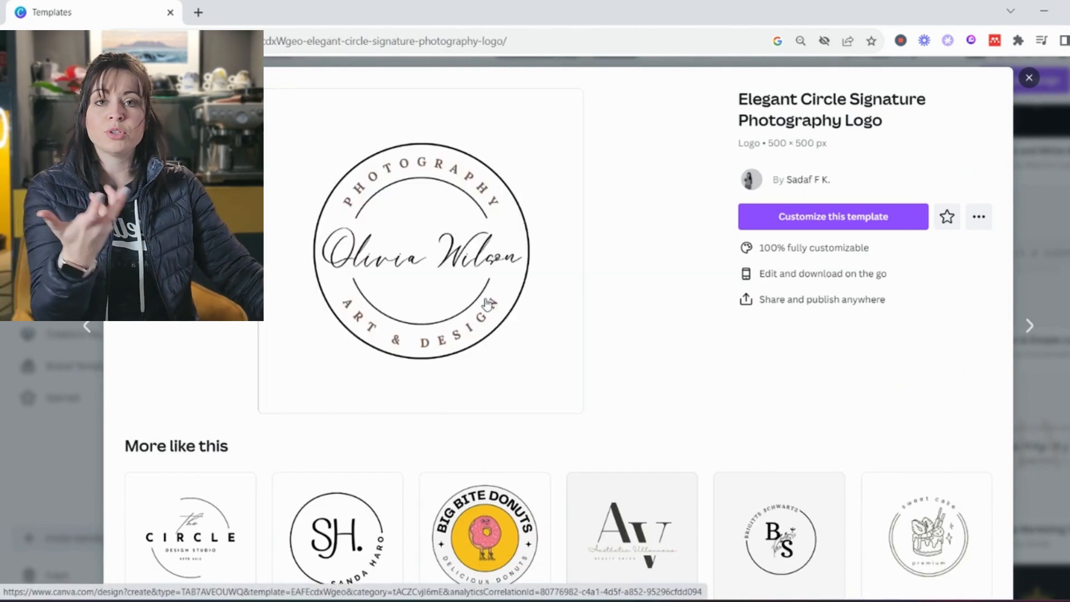
Open the KV Black and White Round Fashion Monogram Logo in a new tab, then close the preview
scroll(506, 291, down, 4)
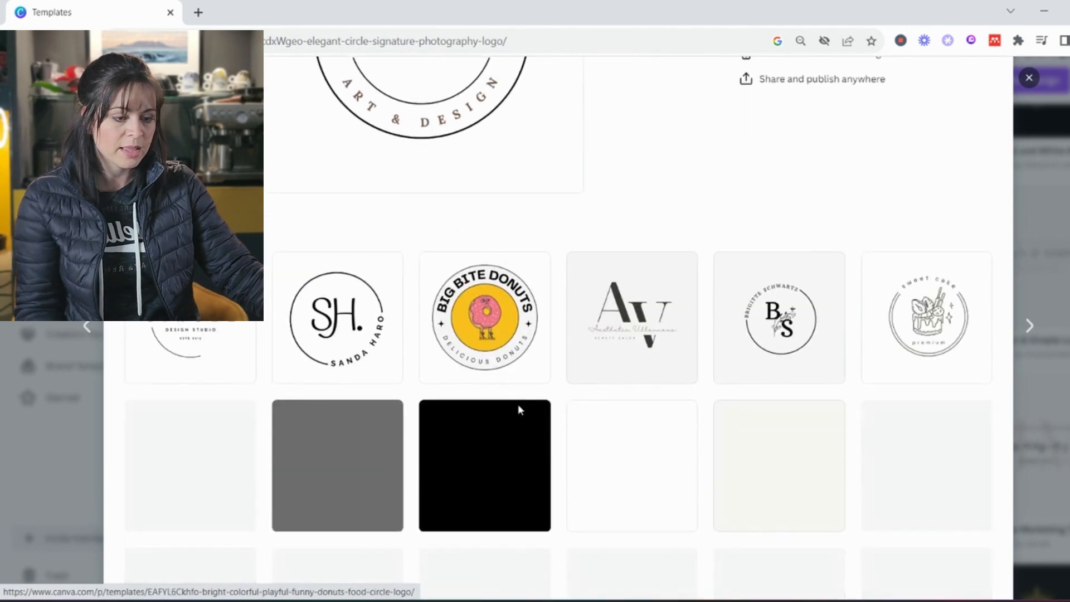
scroll(695, 430, down, 2)
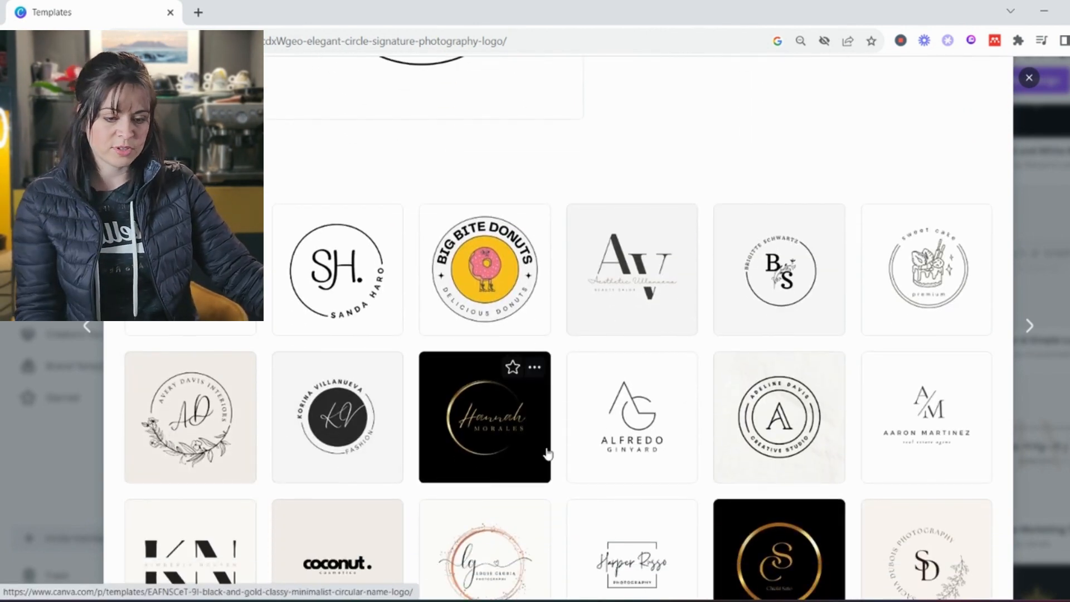
scroll(748, 433, down, 3)
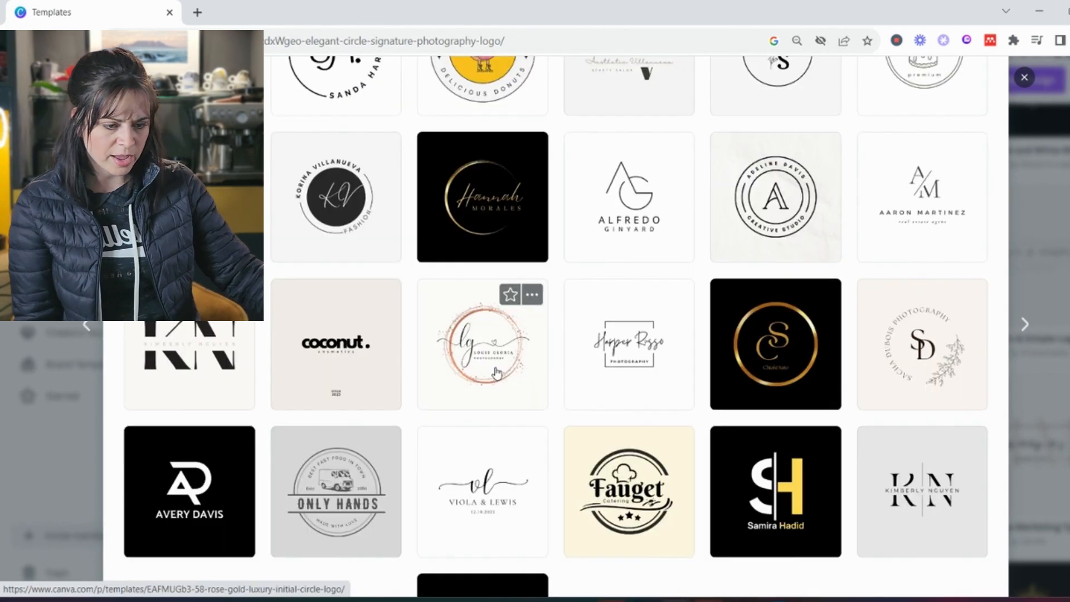
click(333, 200)
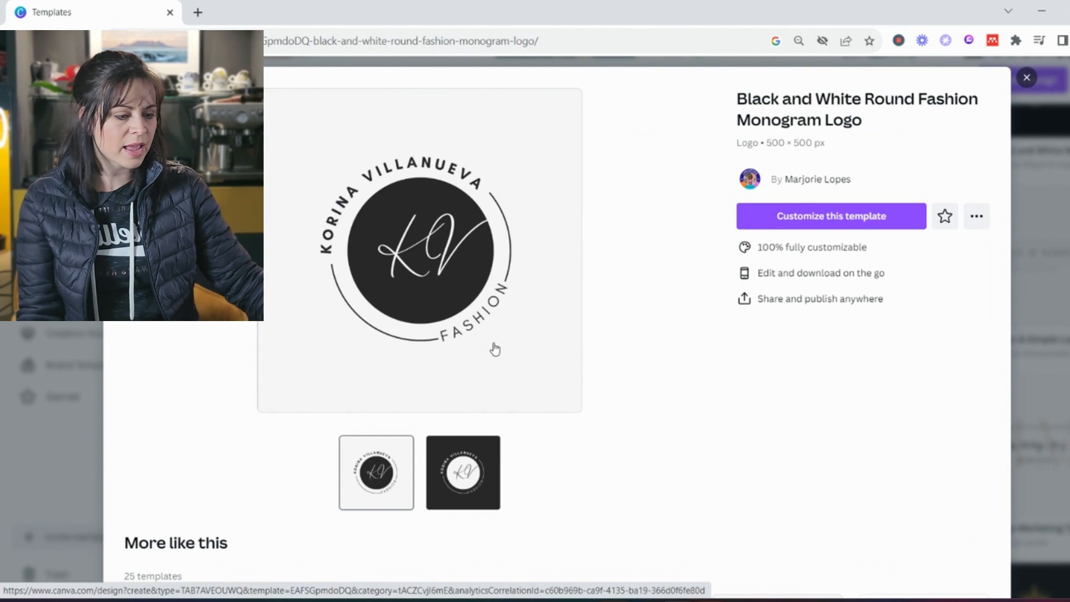
click(843, 219)
click(54, 17)
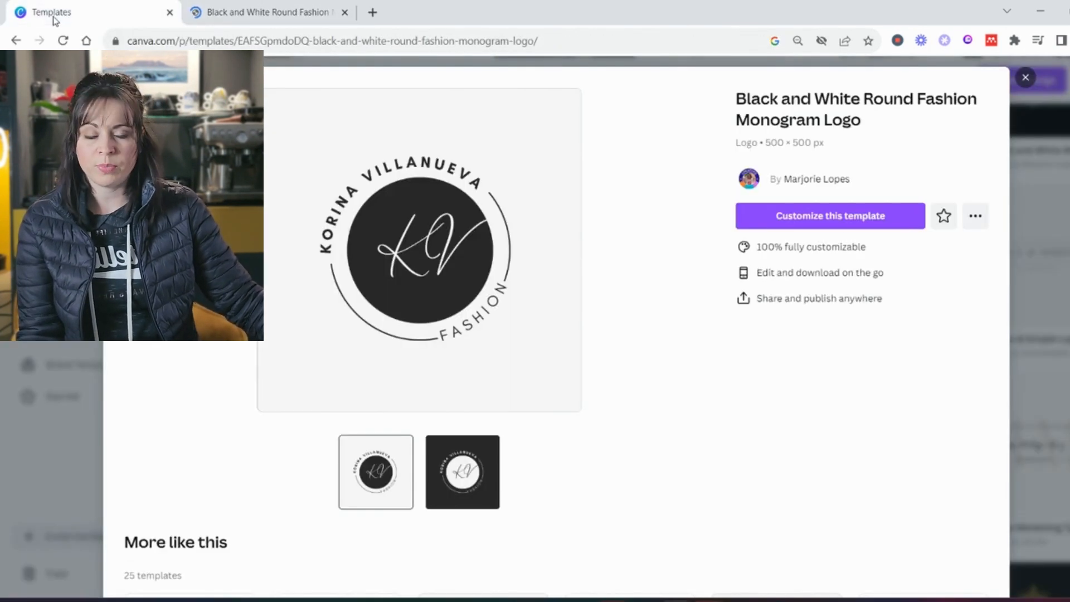
click(1025, 78)
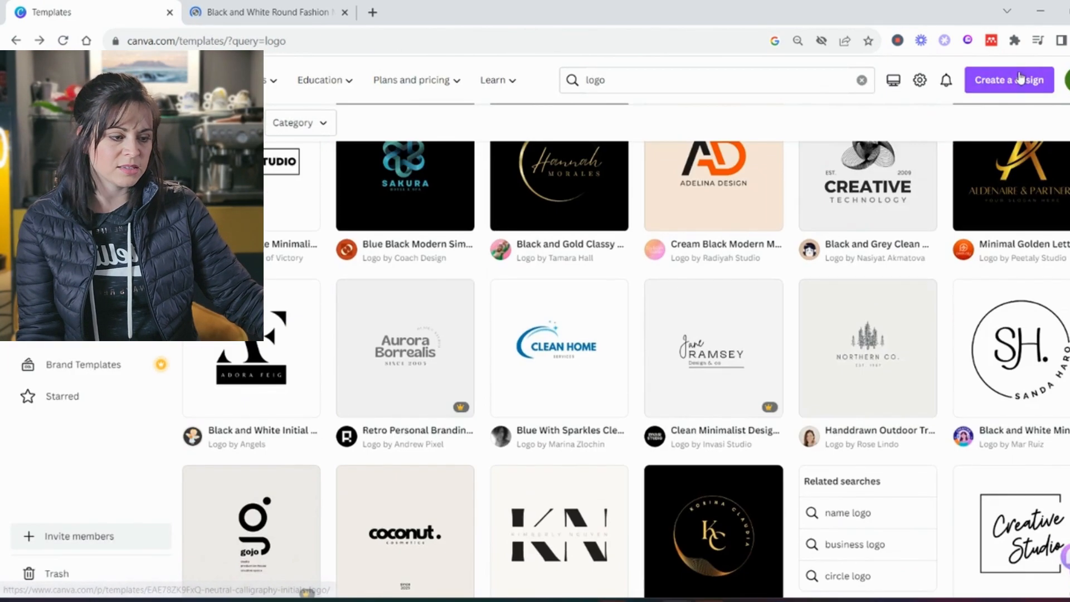
Choose the 500 × 500 px Logo type from the Create a design list
click(1009, 80)
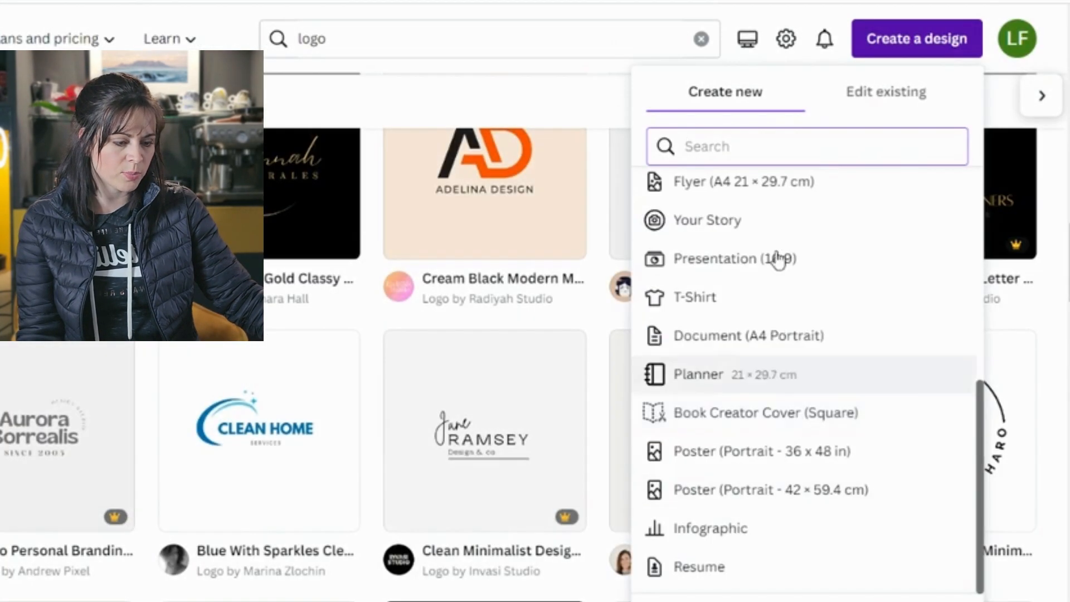
scroll(814, 446, up, 5)
scroll(813, 446, up, 2)
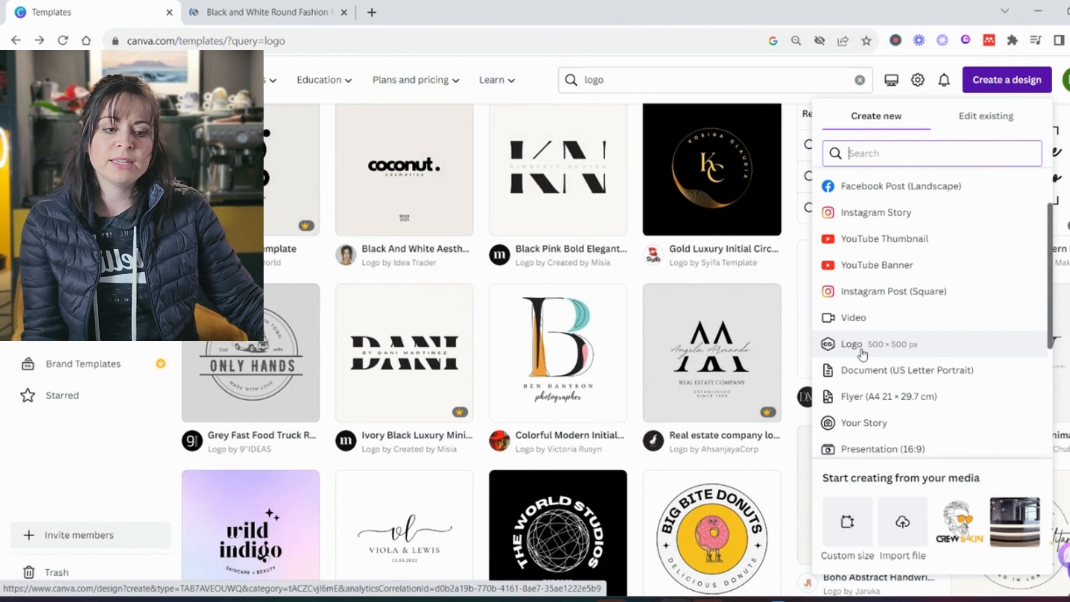
click(862, 350)
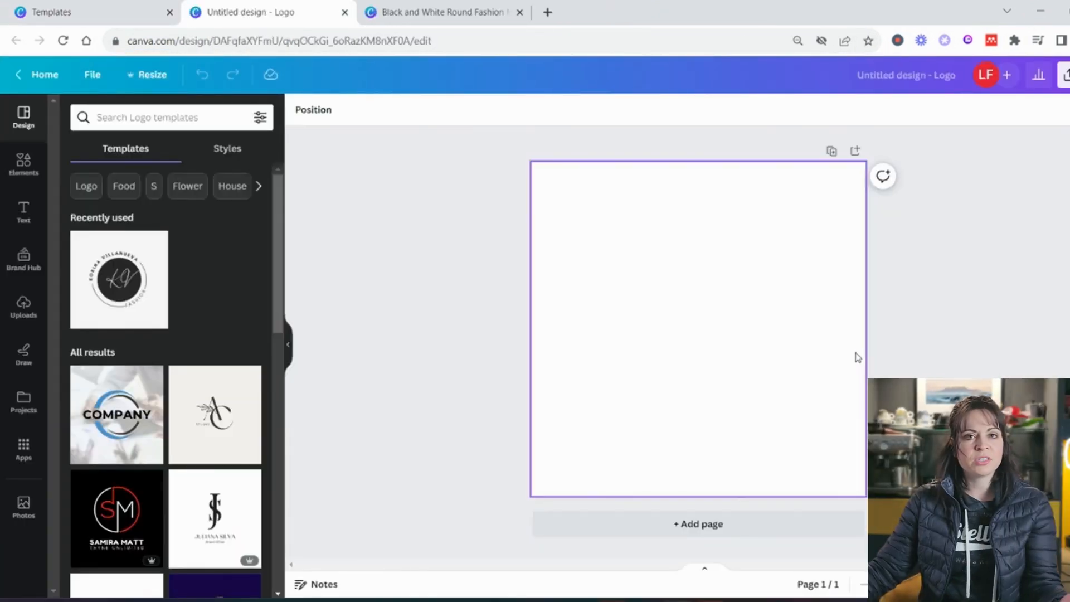
Search logo templates for circular logo and scroll the results
scroll(197, 368, down, 8)
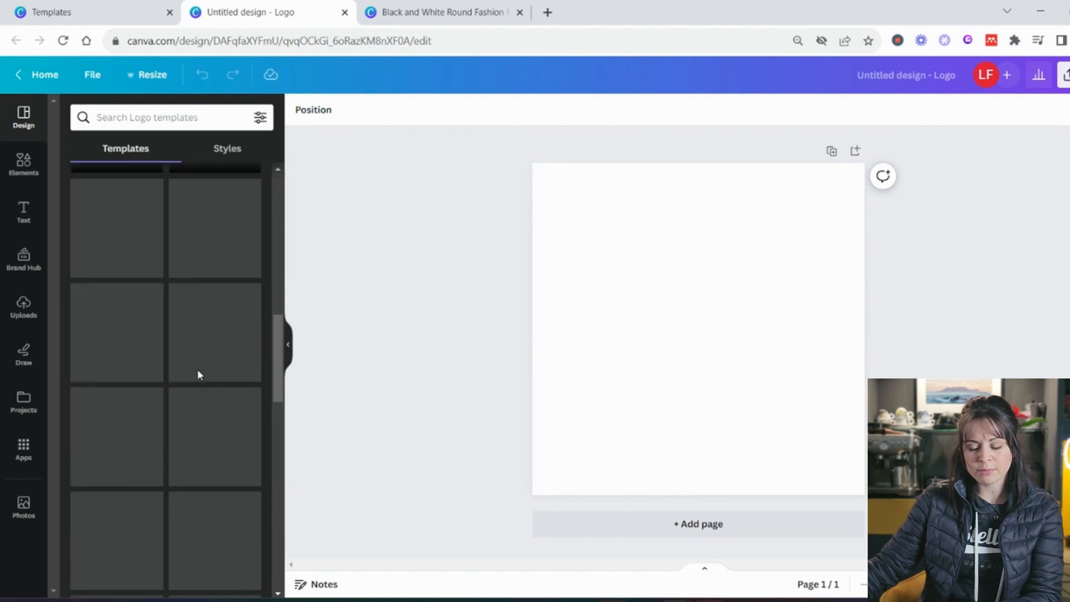
scroll(197, 375, up, 8)
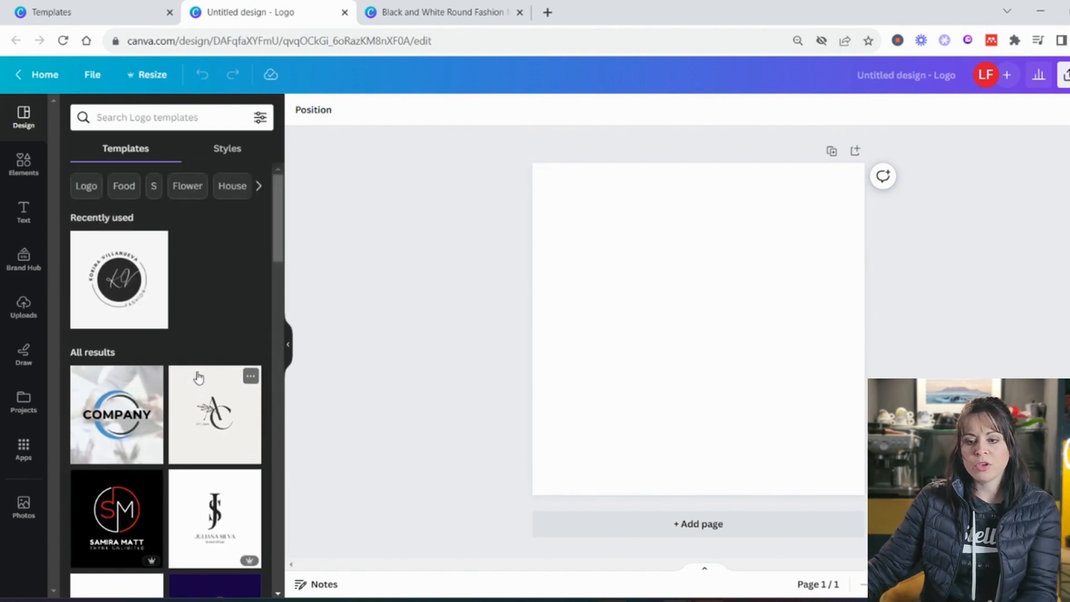
click(161, 121)
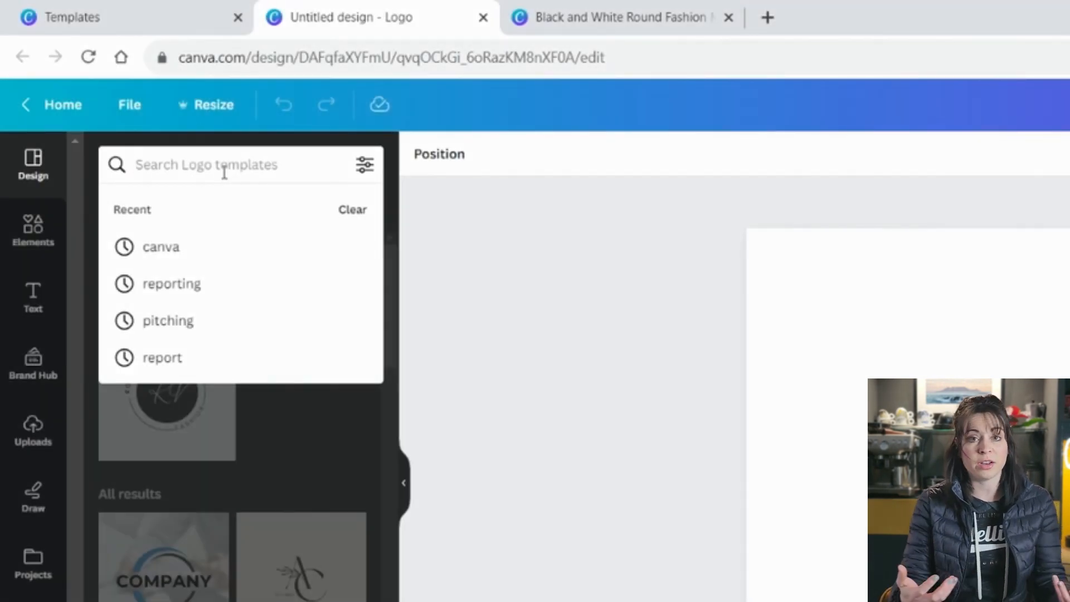
text(circular logo)
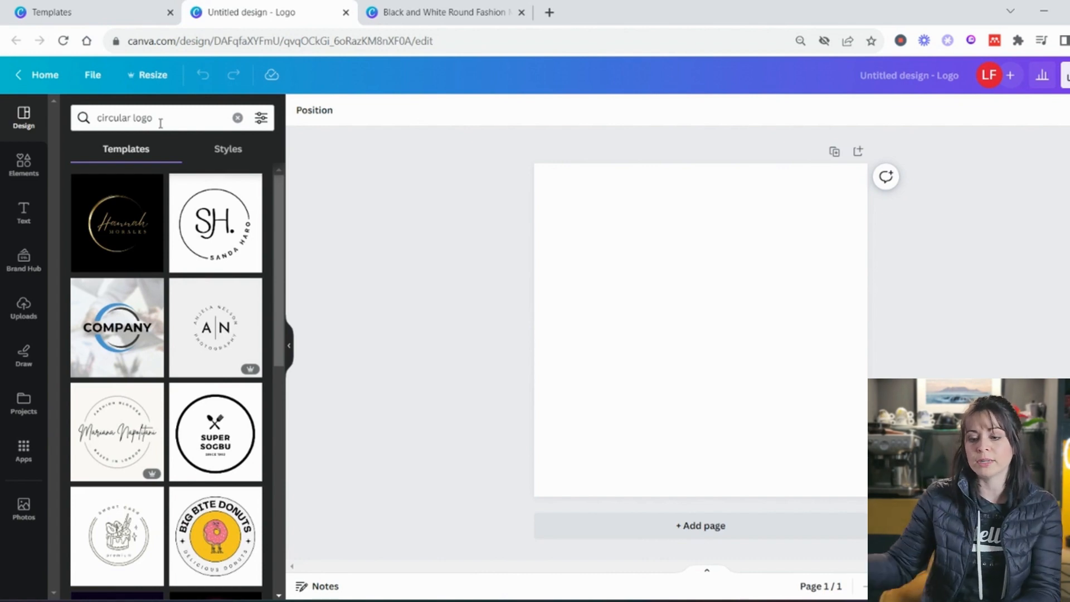
click(160, 123)
key(ctrl+a)
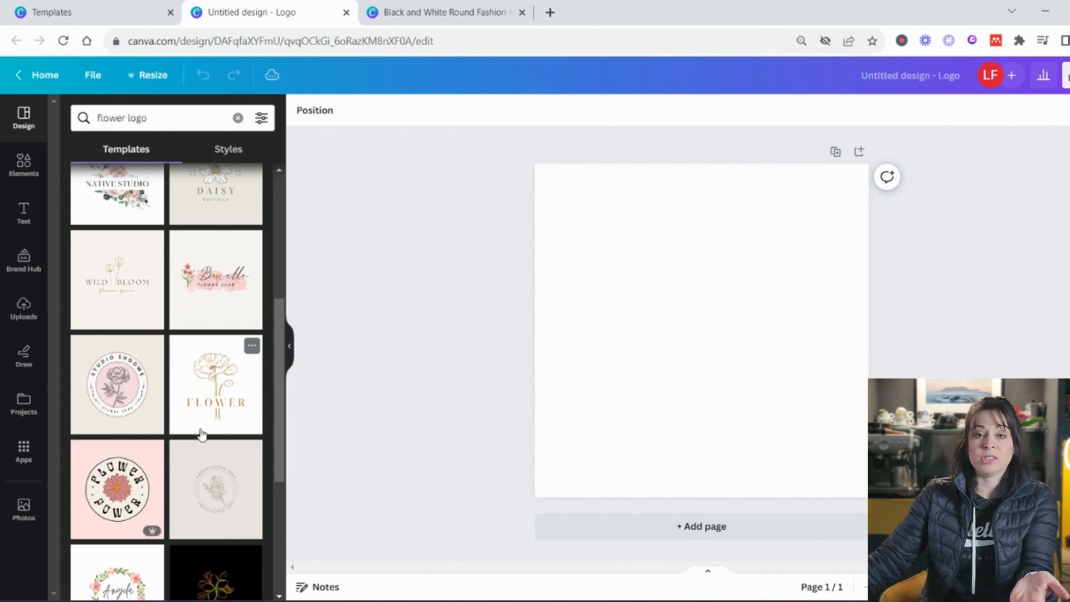
scroll(201, 434, down, 3)
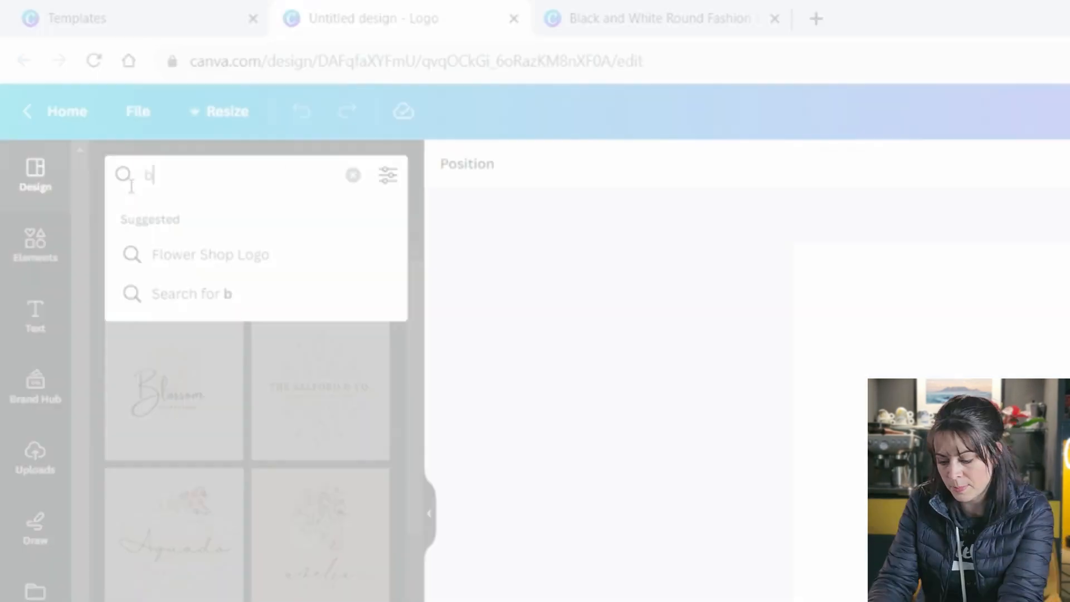
Search templates for baking logo, then switch to the Black and White Round Fashion design
text(aking logo)
key(Return)
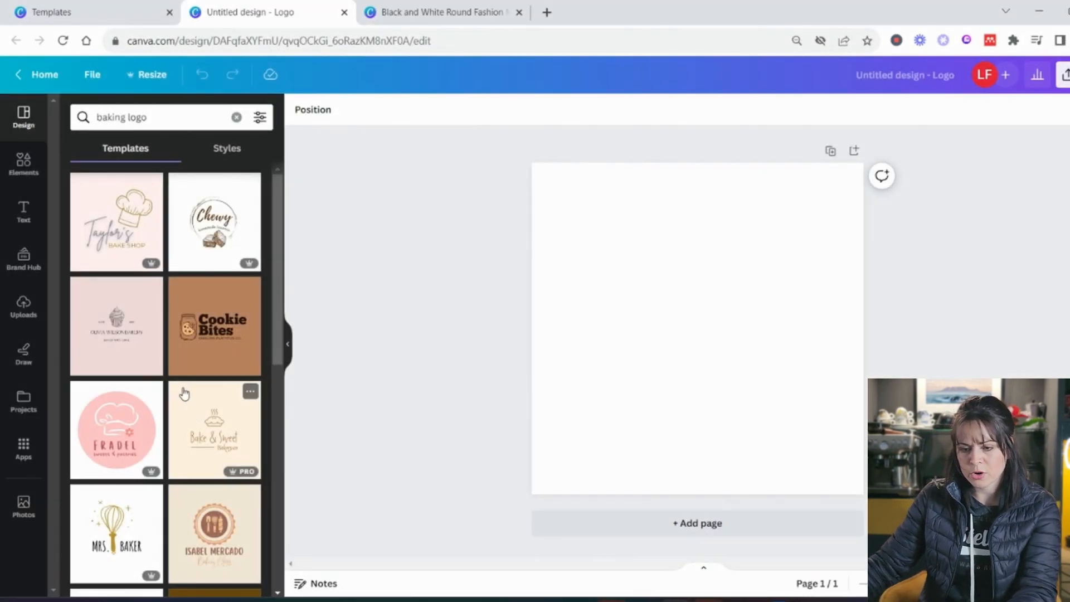
click(172, 115)
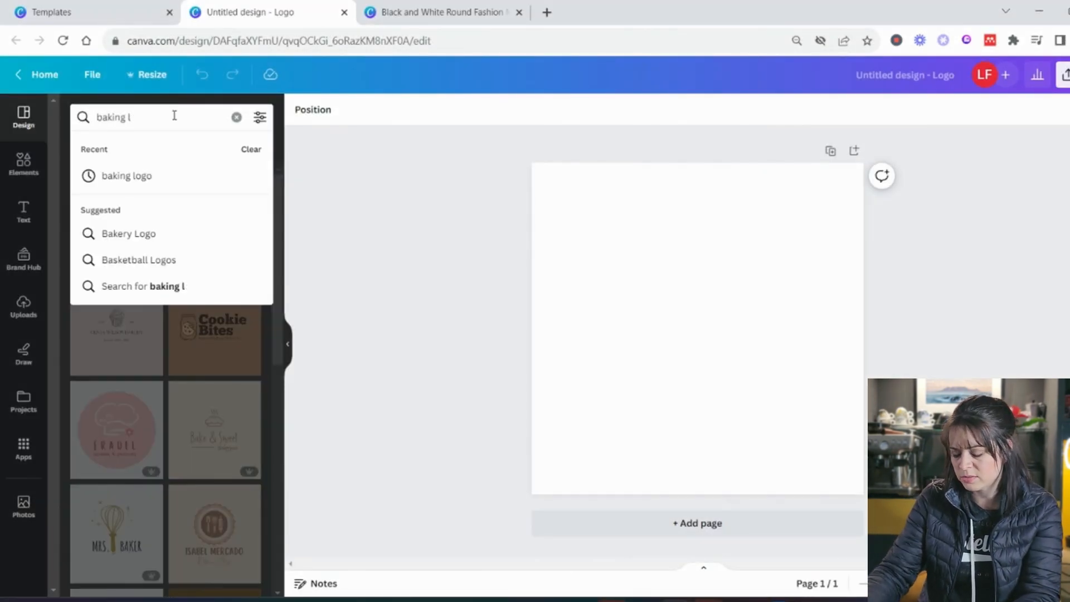
key(Return)
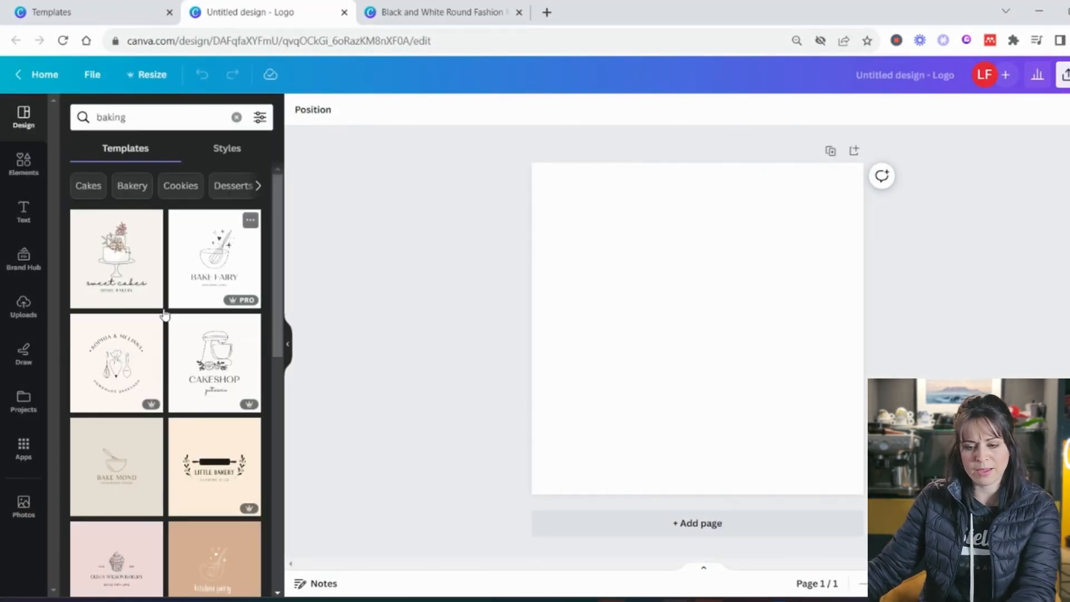
scroll(151, 400, down, 1)
scroll(151, 400, down, 3)
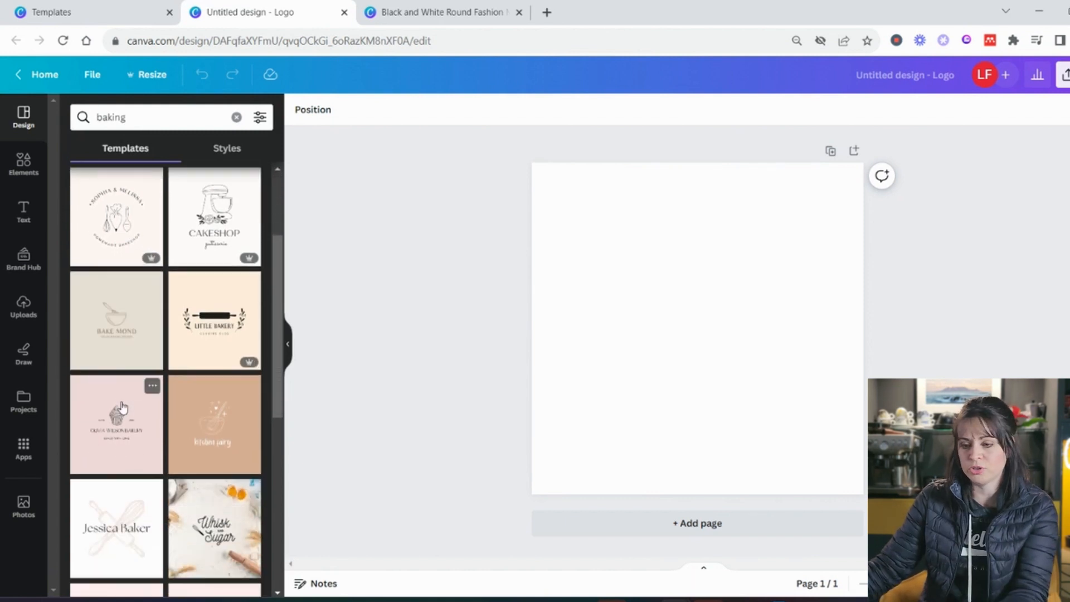
click(438, 12)
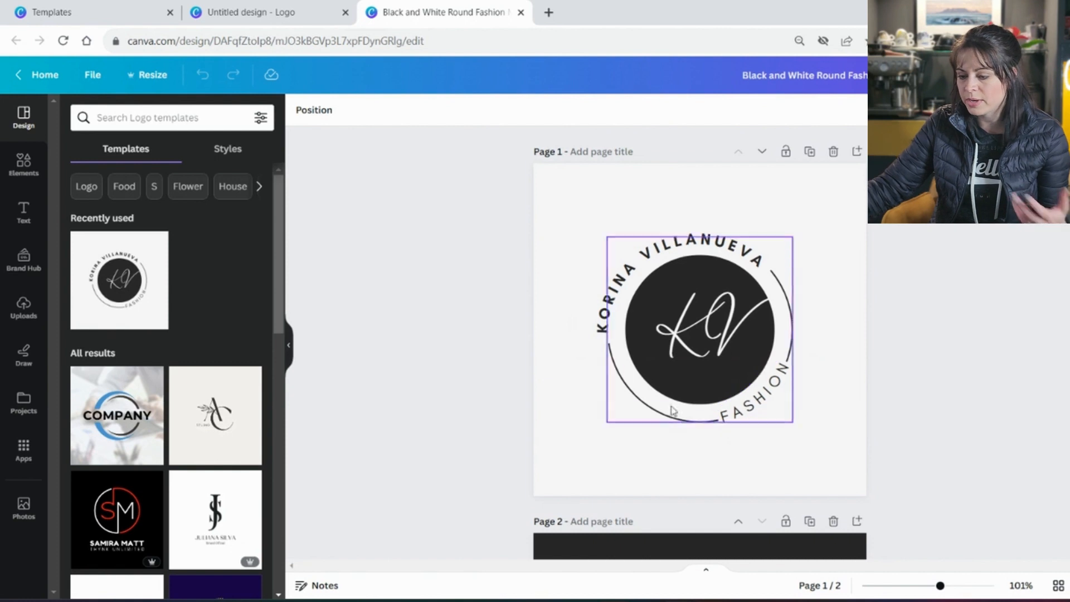
Recolour the dark circle behind the KV monogram green
click(713, 398)
click(365, 110)
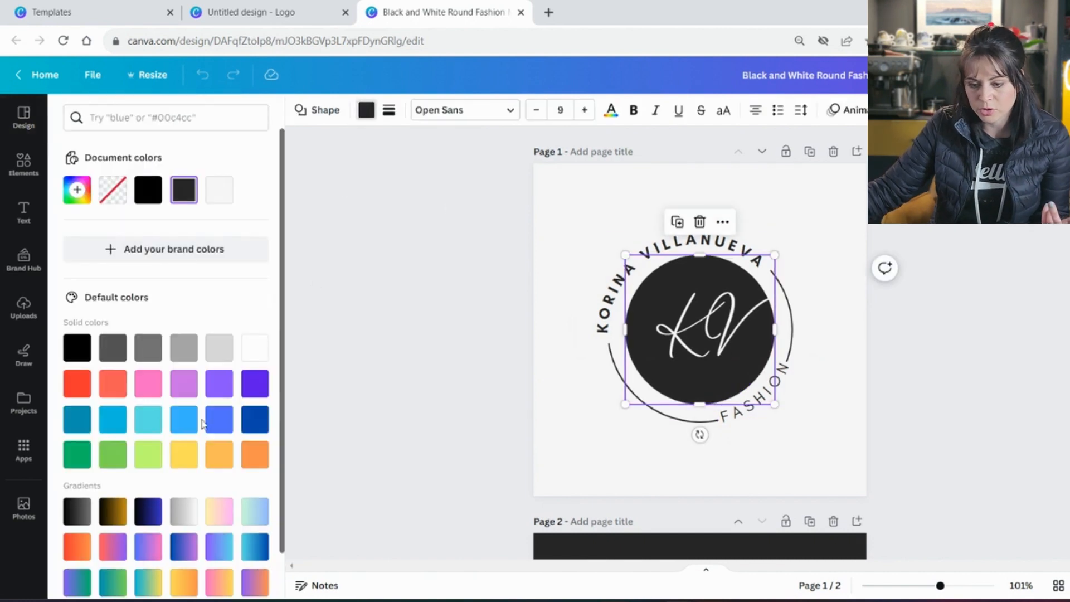
click(77, 455)
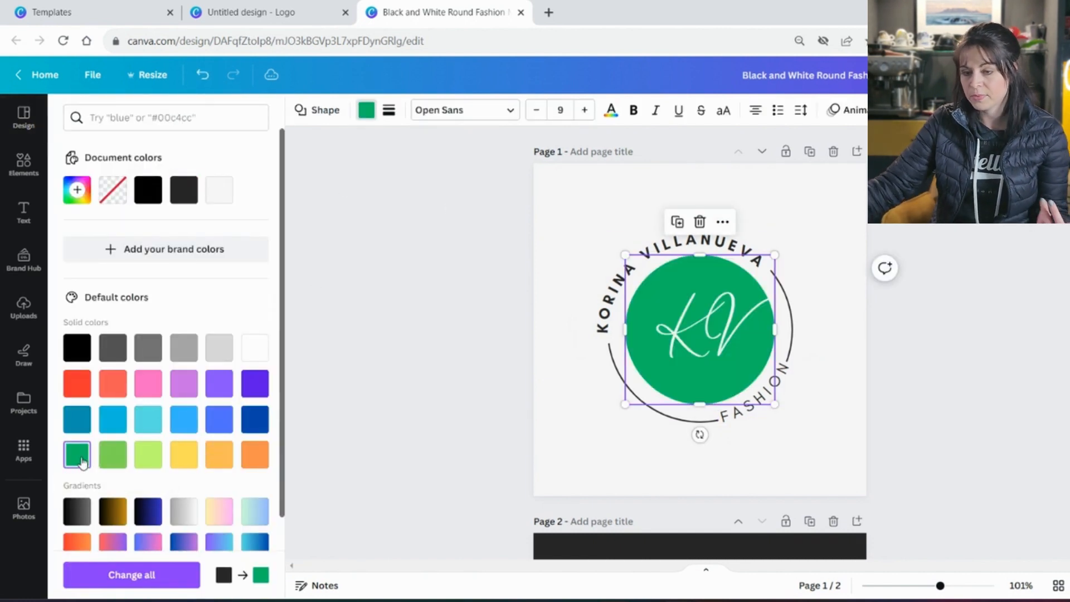
click(684, 320)
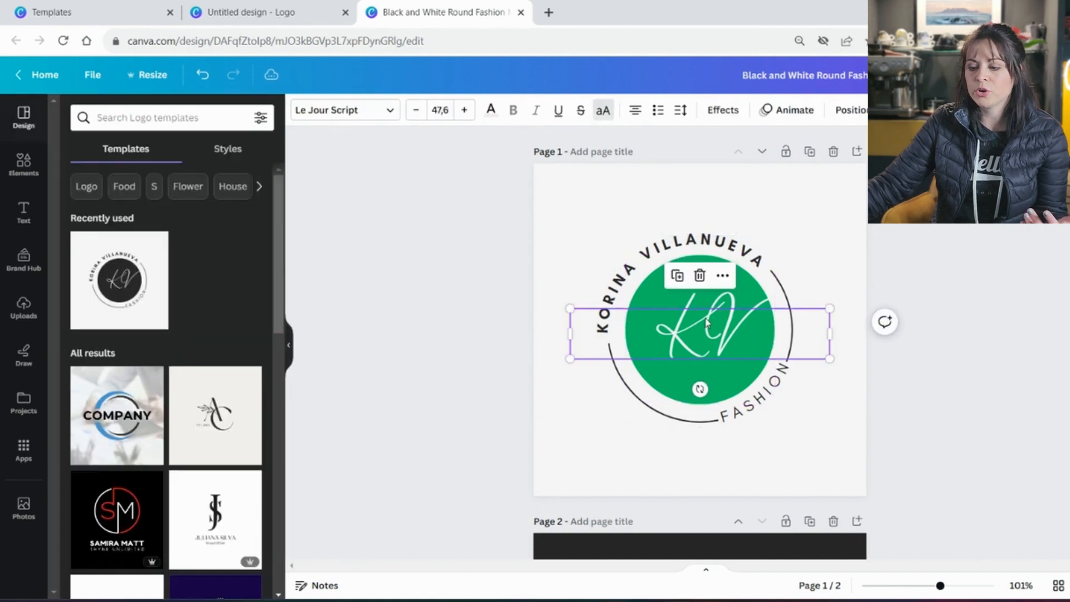
click(750, 302)
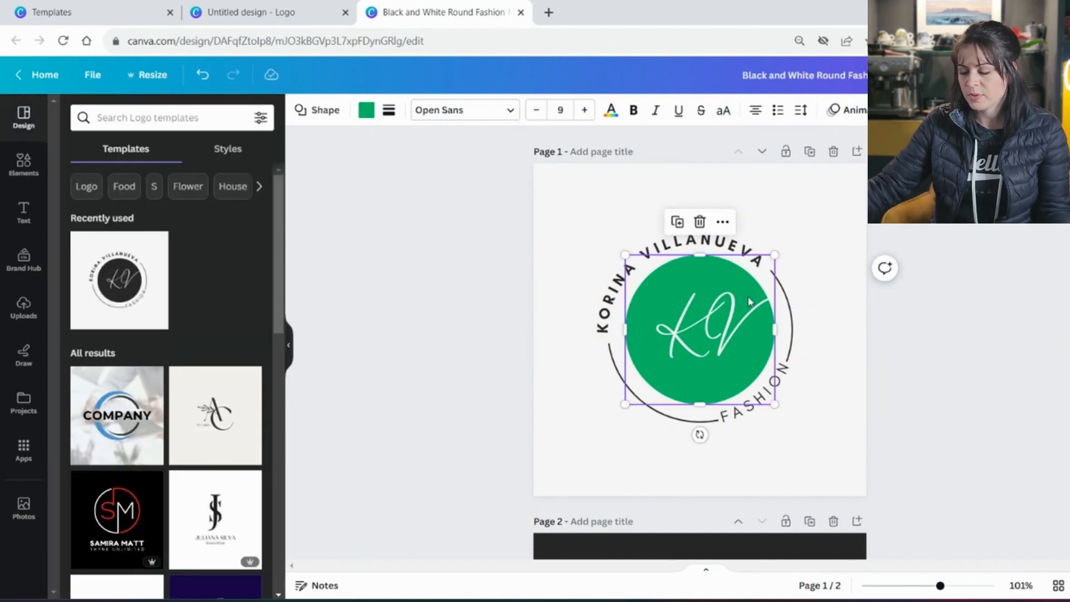
Replace the KV monogram with LF and nudge it slightly left and down
double_click(659, 341)
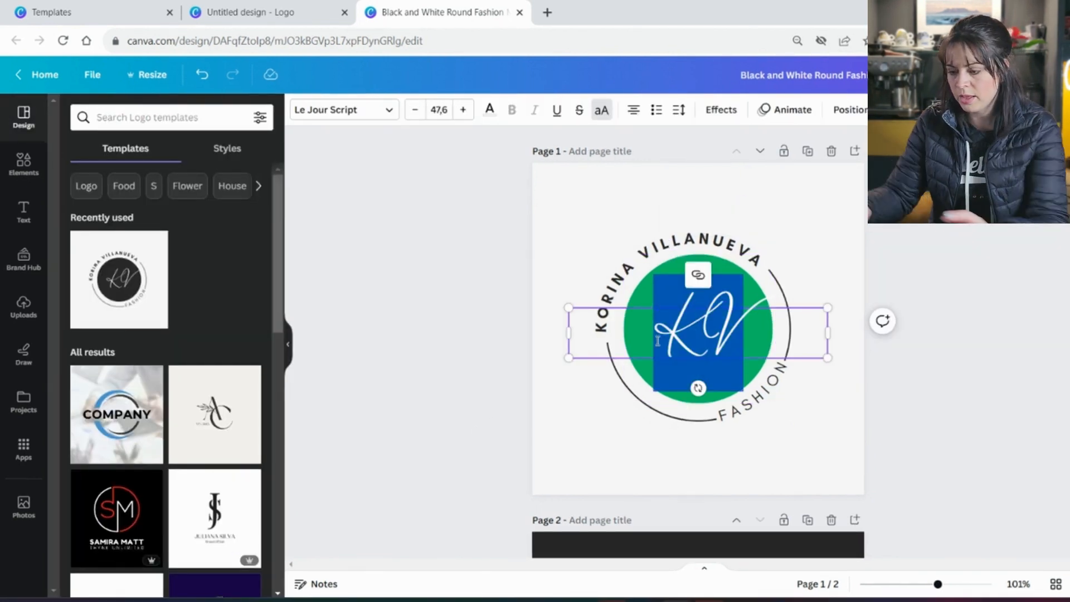
text(LF)
click(860, 354)
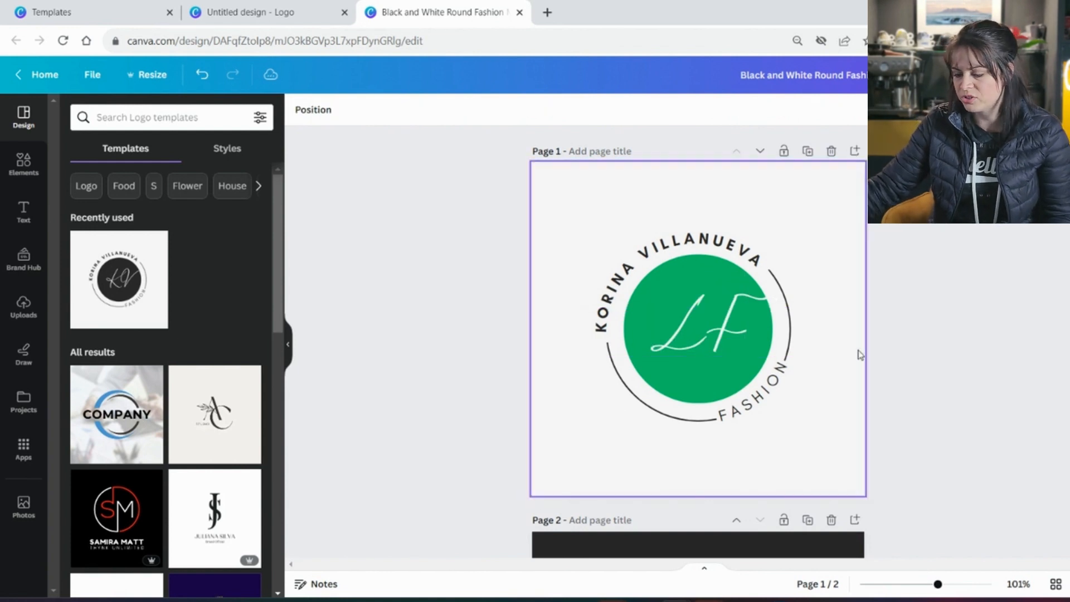
drag(735, 327, 726, 333)
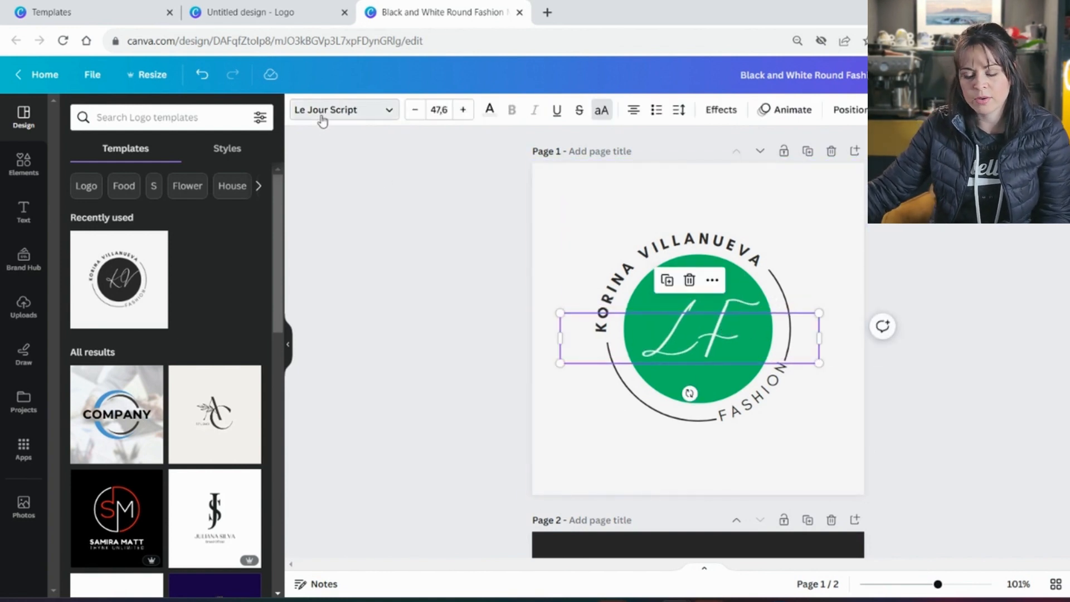
Try Archetype Aubette on the LF text, then settle on the Buffalo font
click(322, 109)
scroll(148, 414, down, 3)
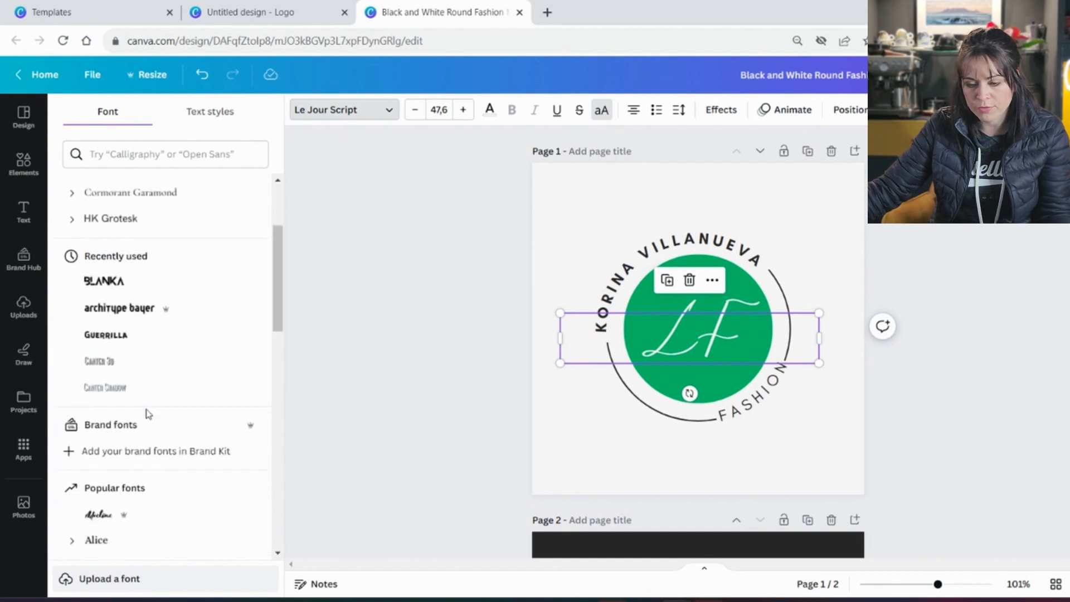
scroll(148, 413, down, 5)
click(147, 356)
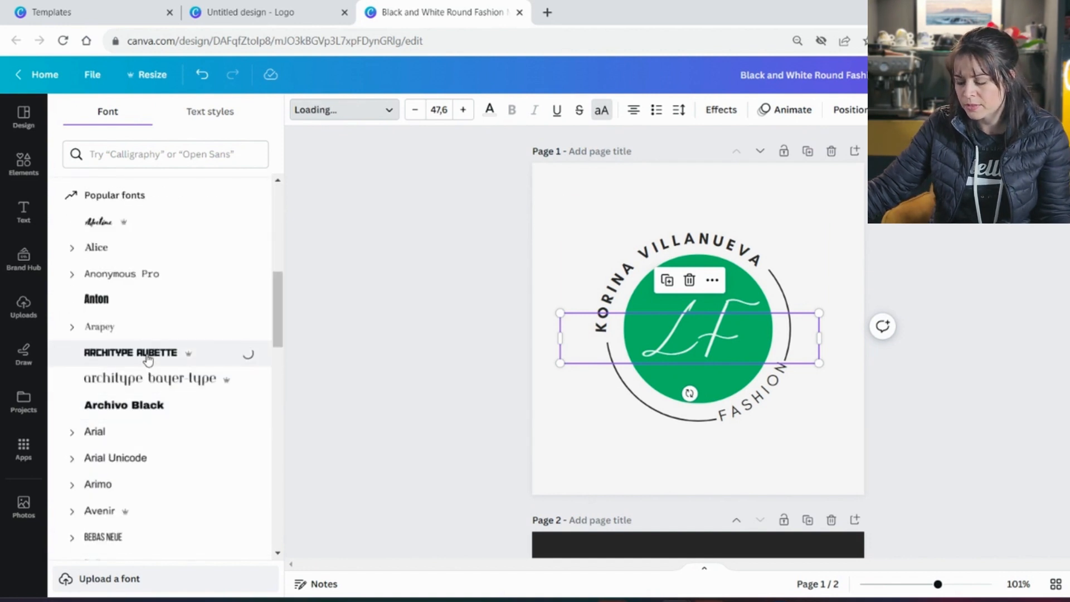
scroll(151, 365, down, 5)
click(162, 428)
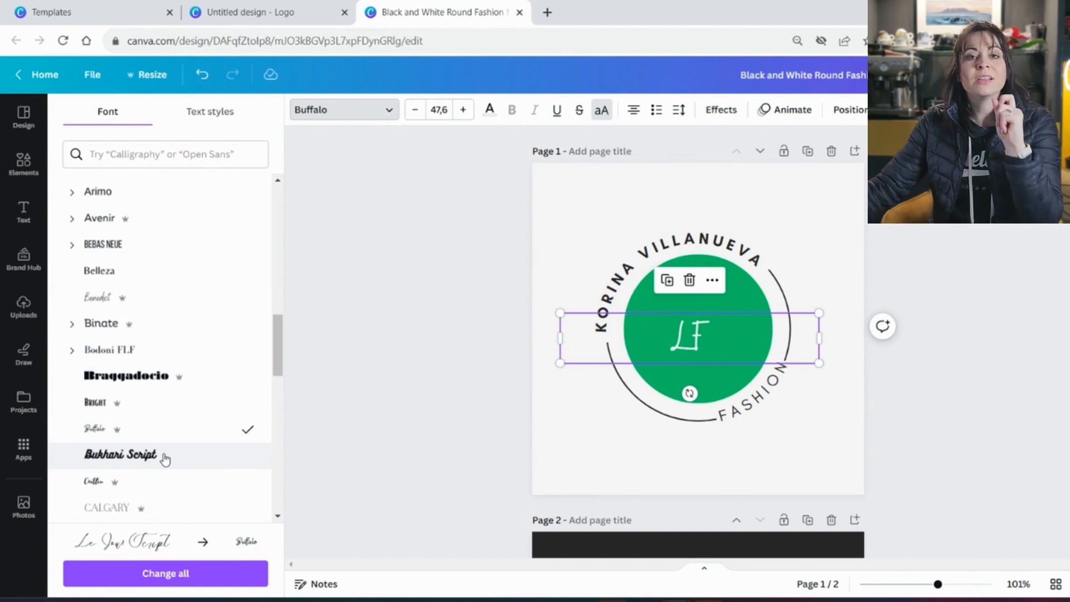
click(639, 280)
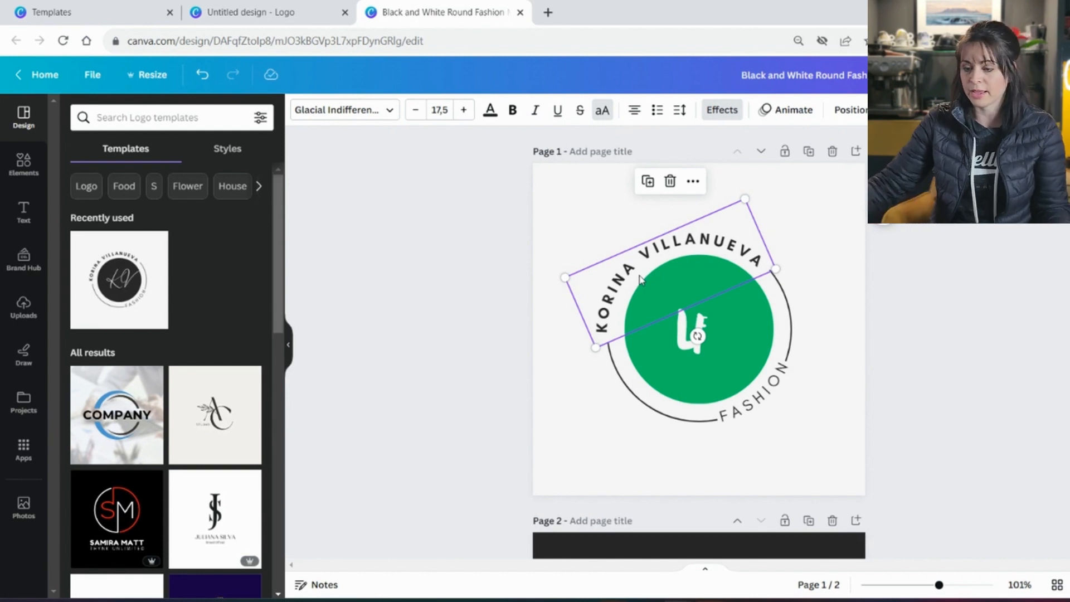
Retype the curved top text as CONSULTING and the bottom FASHION text as SERVICE
double_click(640, 279)
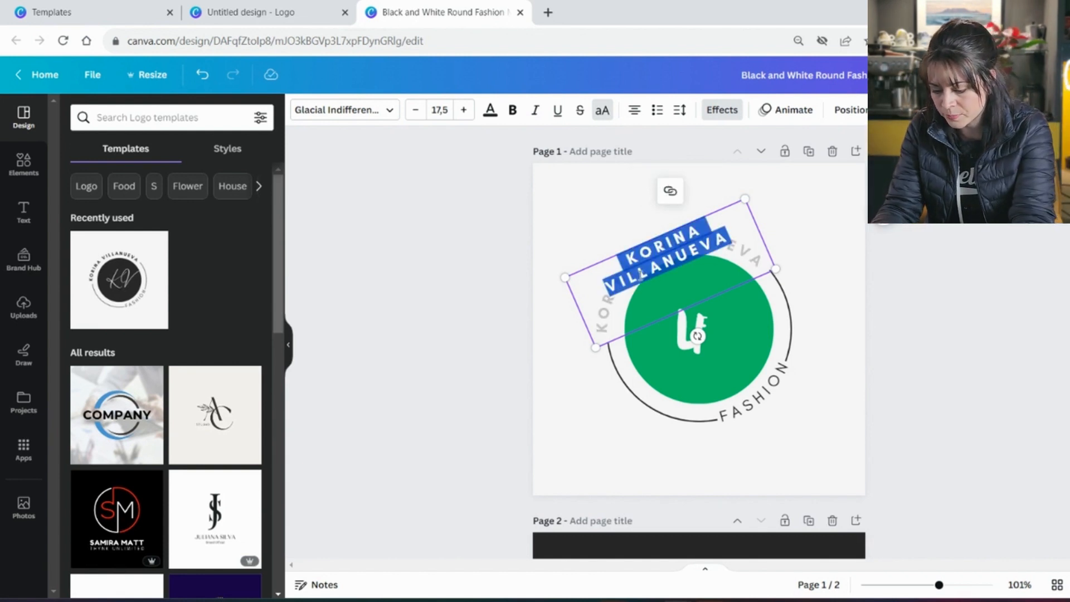
text(CONSULTING)
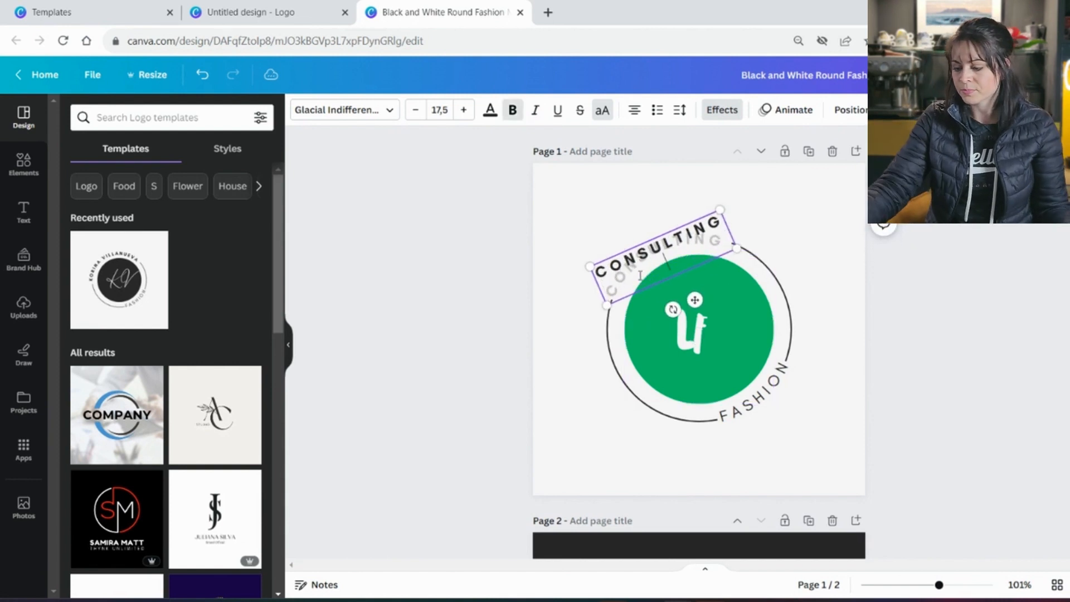
click(815, 418)
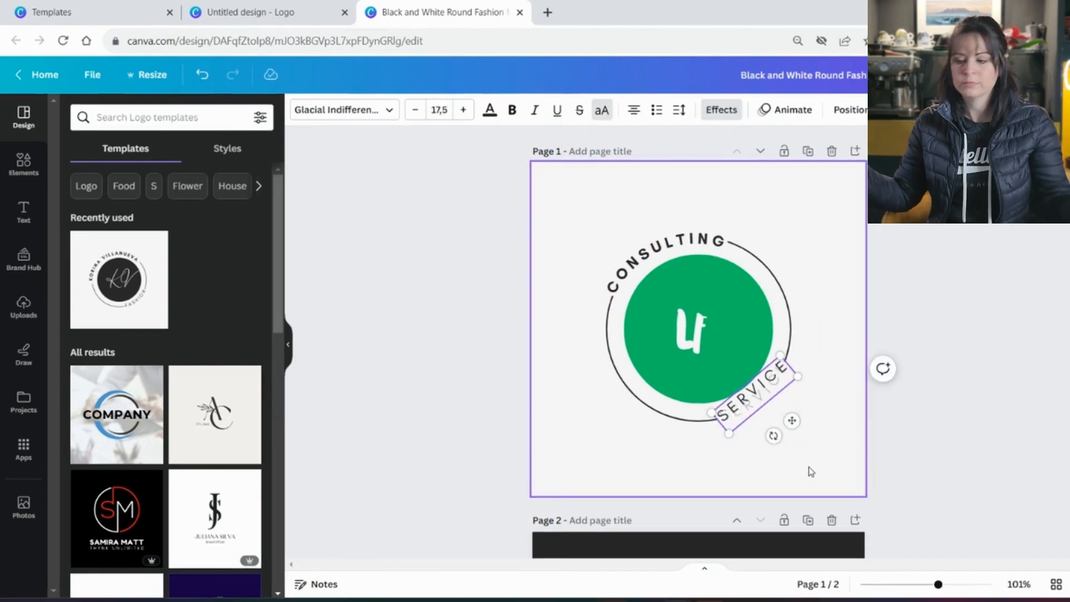
click(809, 471)
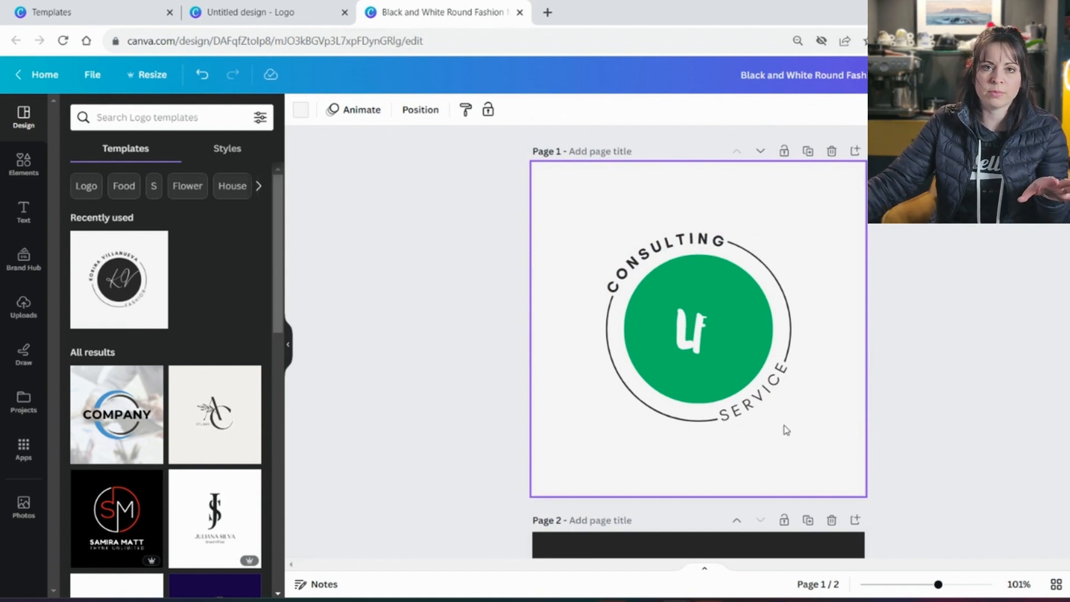
scroll(182, 460, down, 3)
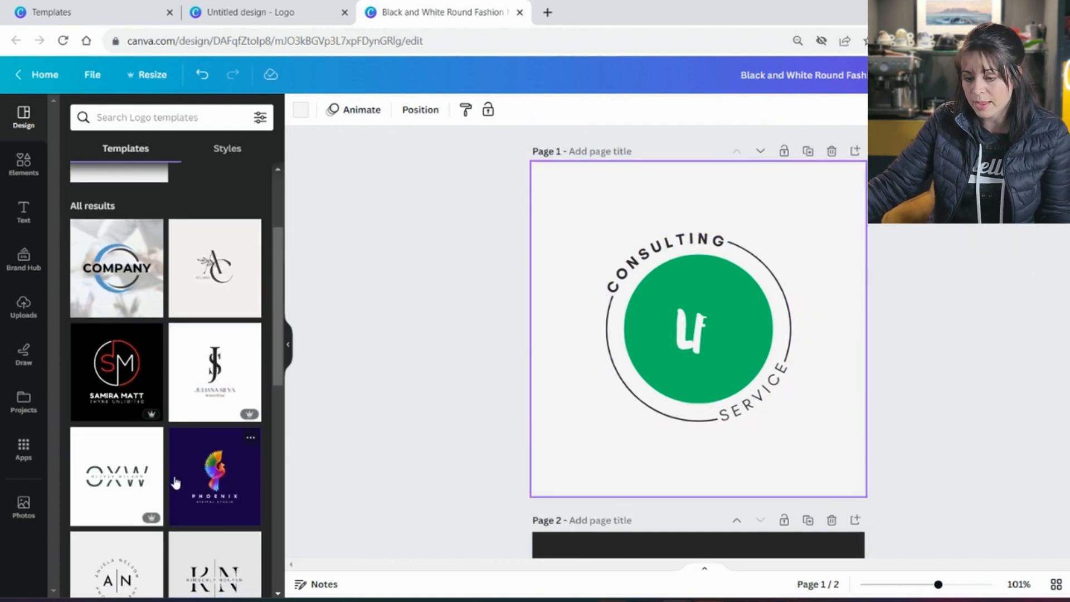
Add the black SM monogram logo template as a new second page
click(117, 368)
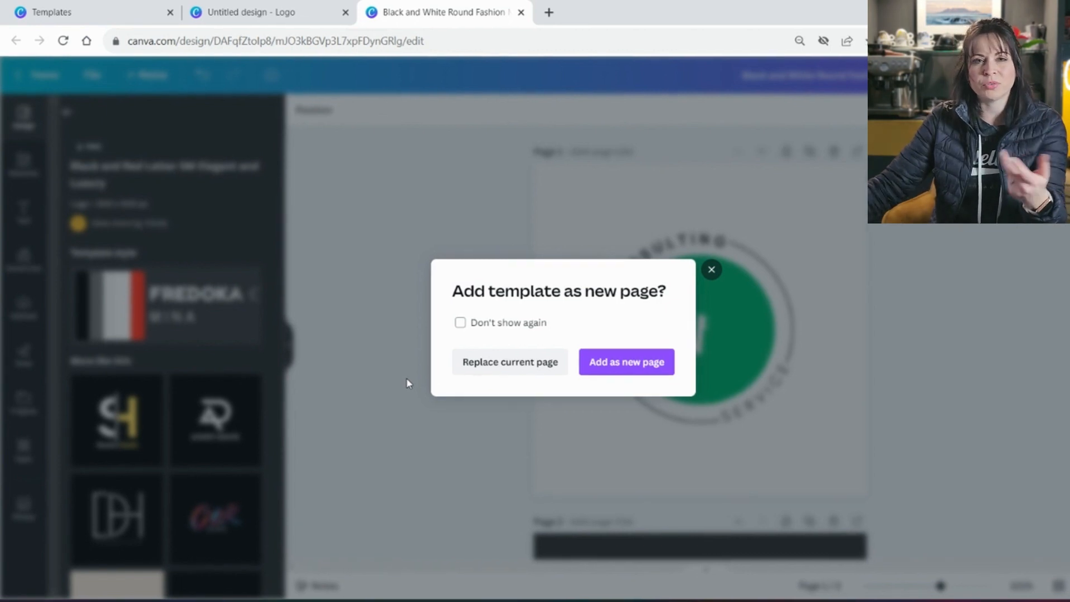
click(627, 362)
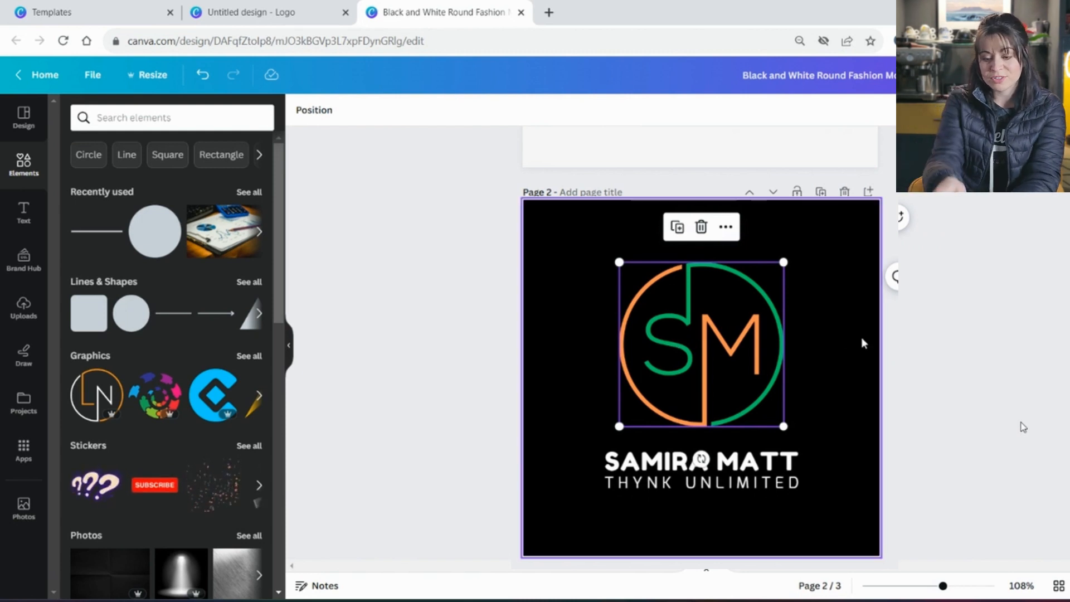
Move the SM logo slightly right and up
click(817, 434)
click(712, 369)
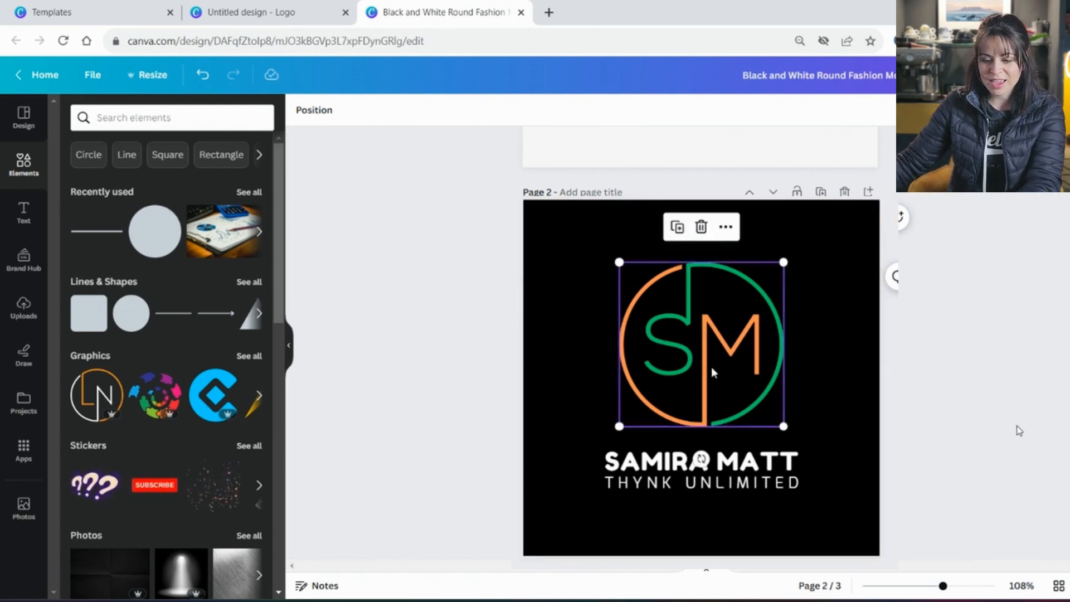
drag(716, 361, 760, 356)
scroll(760, 356, down, 5)
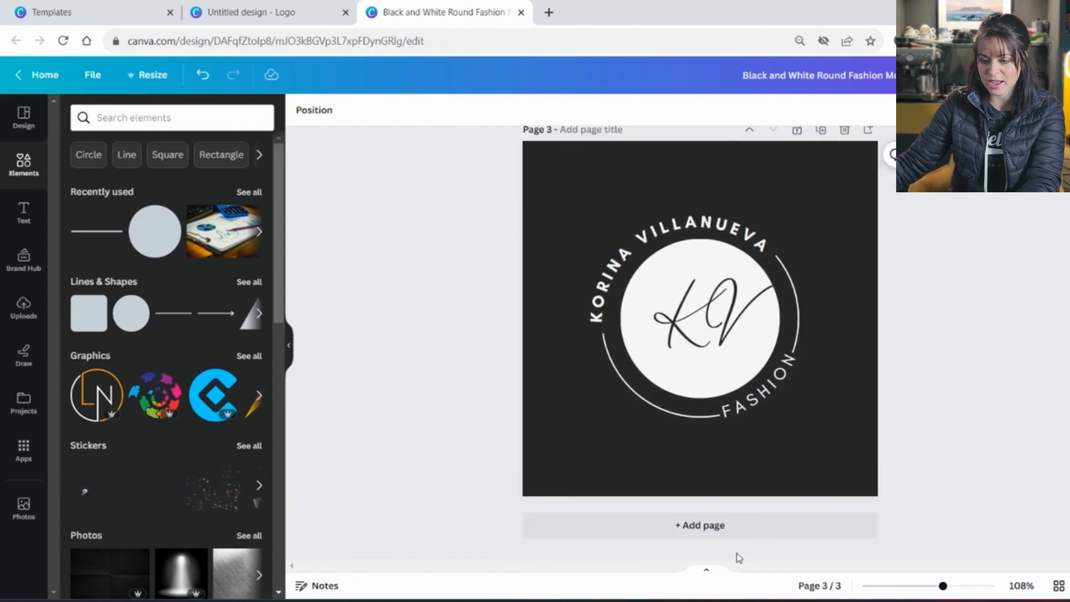
Add a new page holding the orange-and-white LN circle graphic, enlarged across the page
click(734, 534)
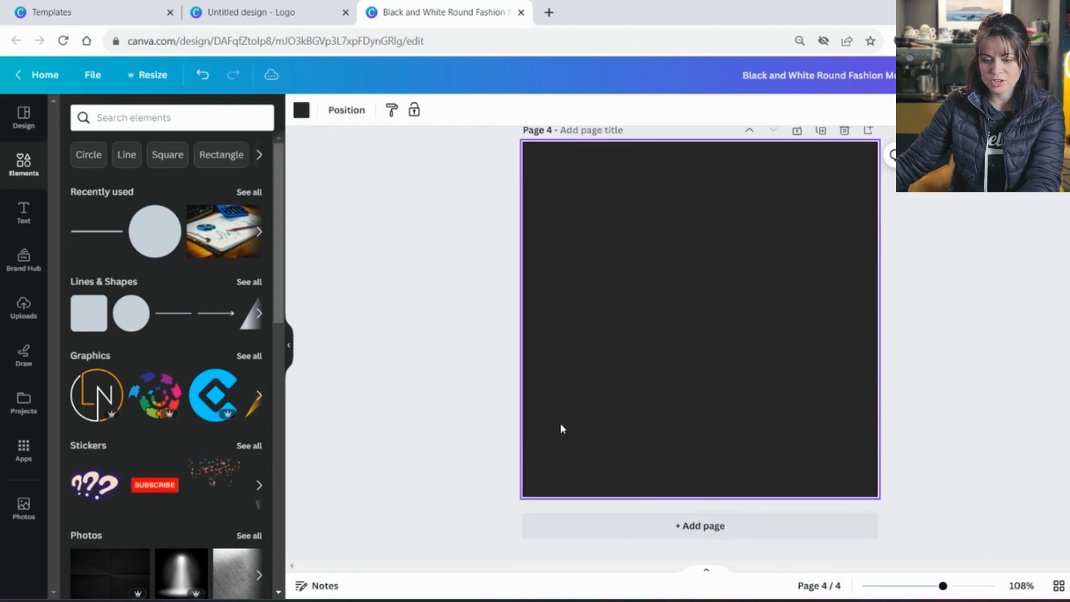
click(101, 397)
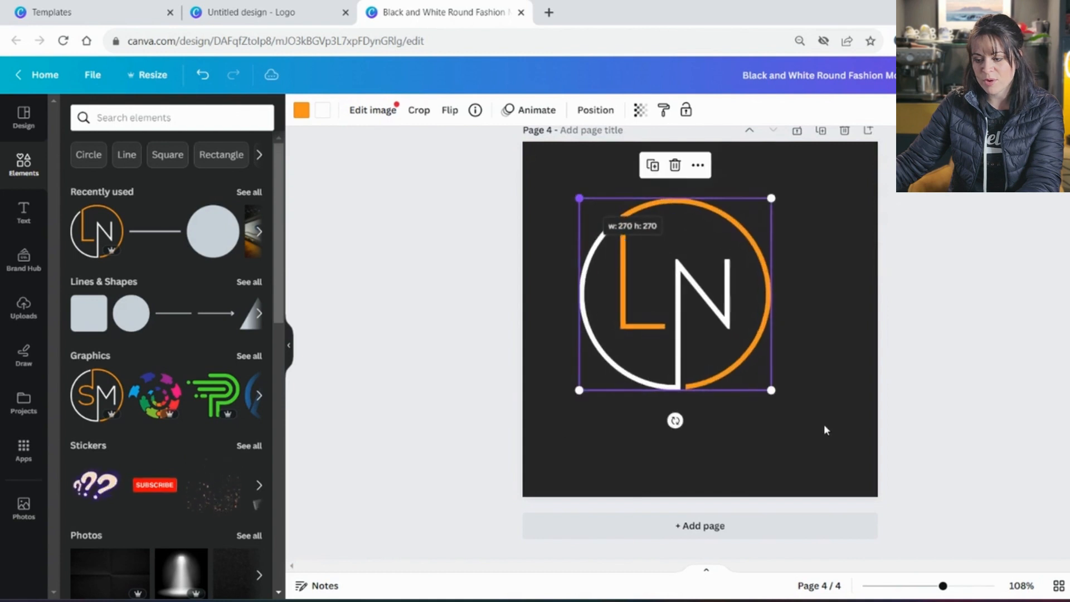
drag(771, 390, 823, 445)
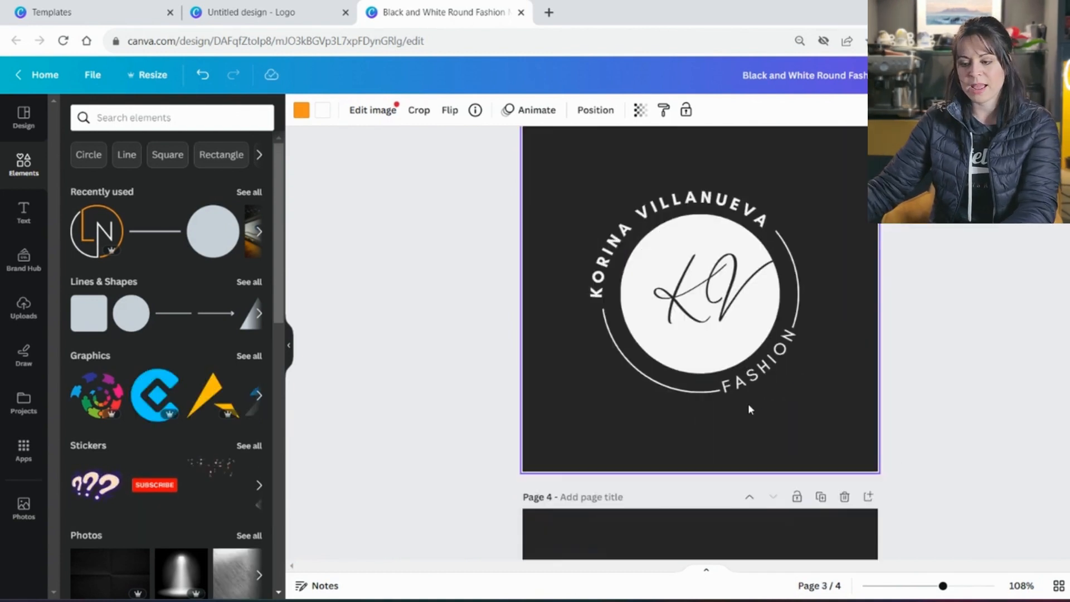
scroll(747, 403, down, 5)
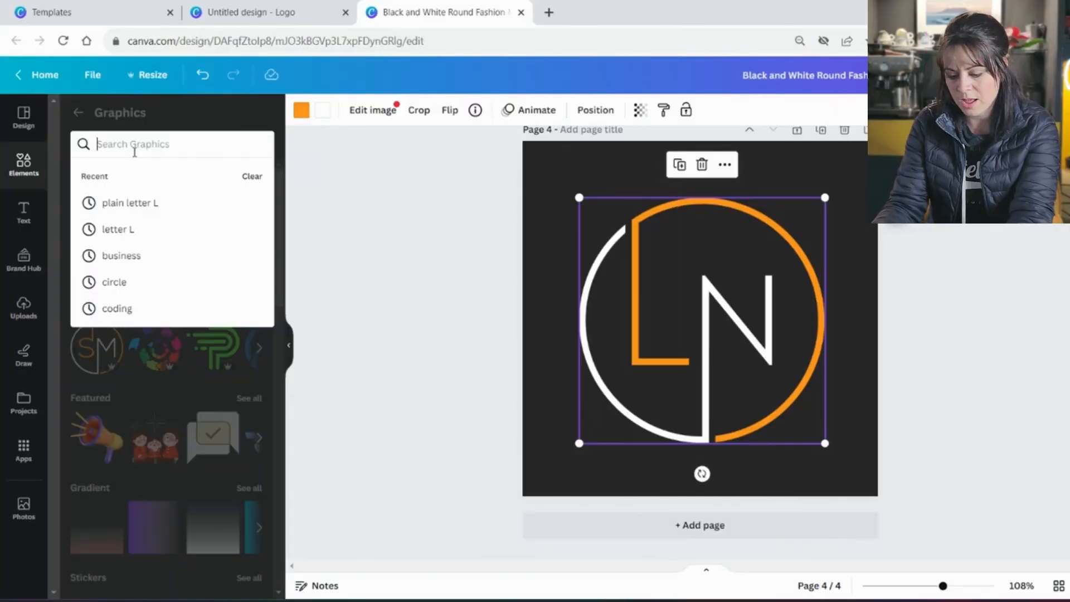
Search graphics for 'l and f logo' and scroll through the results
text(l and f logo)
key(Return)
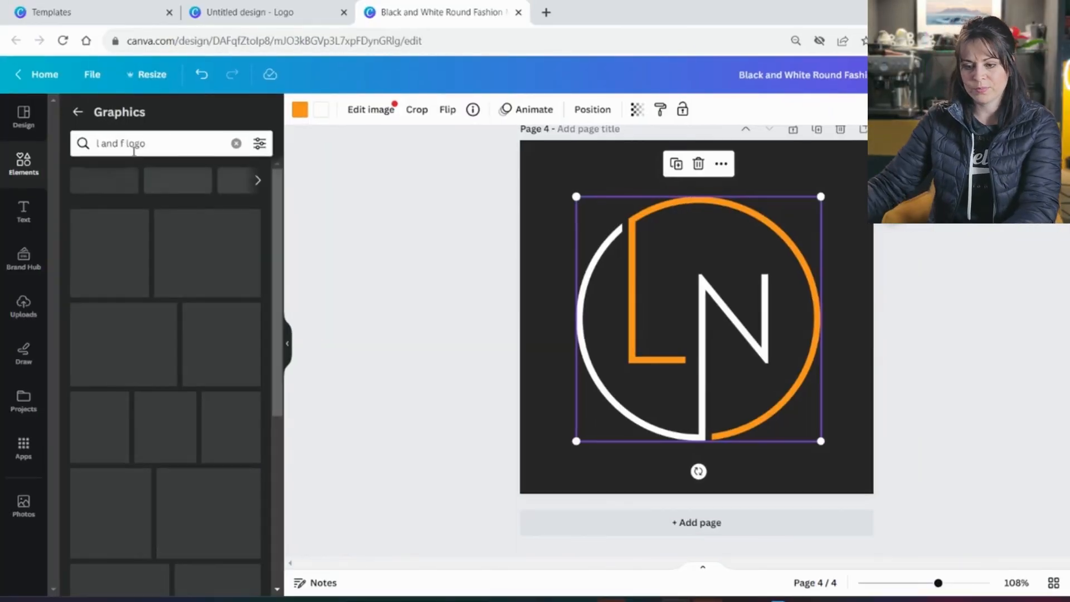
scroll(180, 422, down, 6)
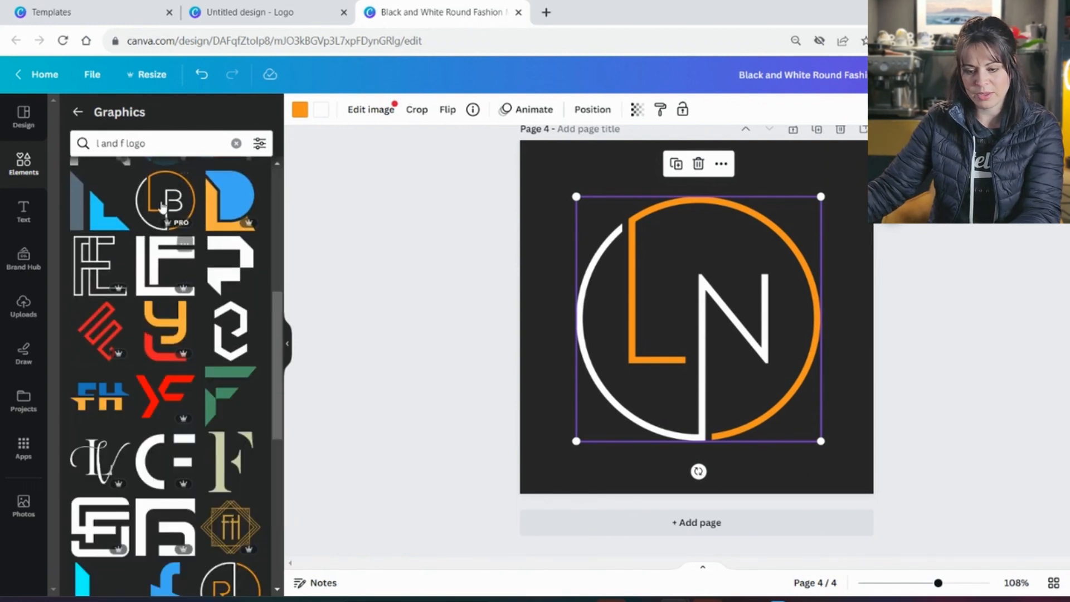
scroll(205, 476, down, 3)
scroll(220, 455, down, 8)
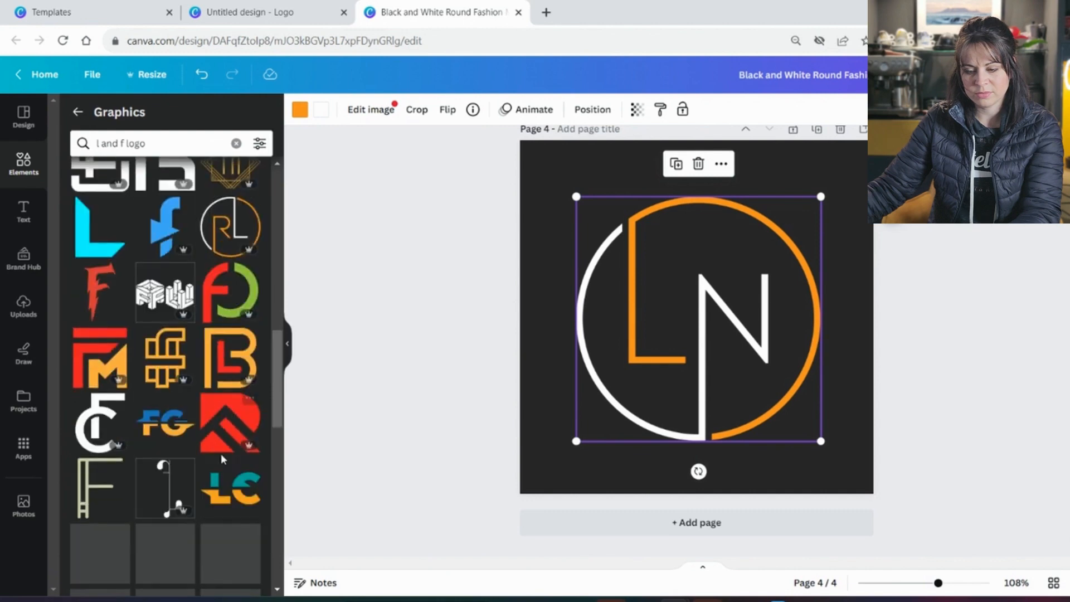
scroll(220, 455, down, 3)
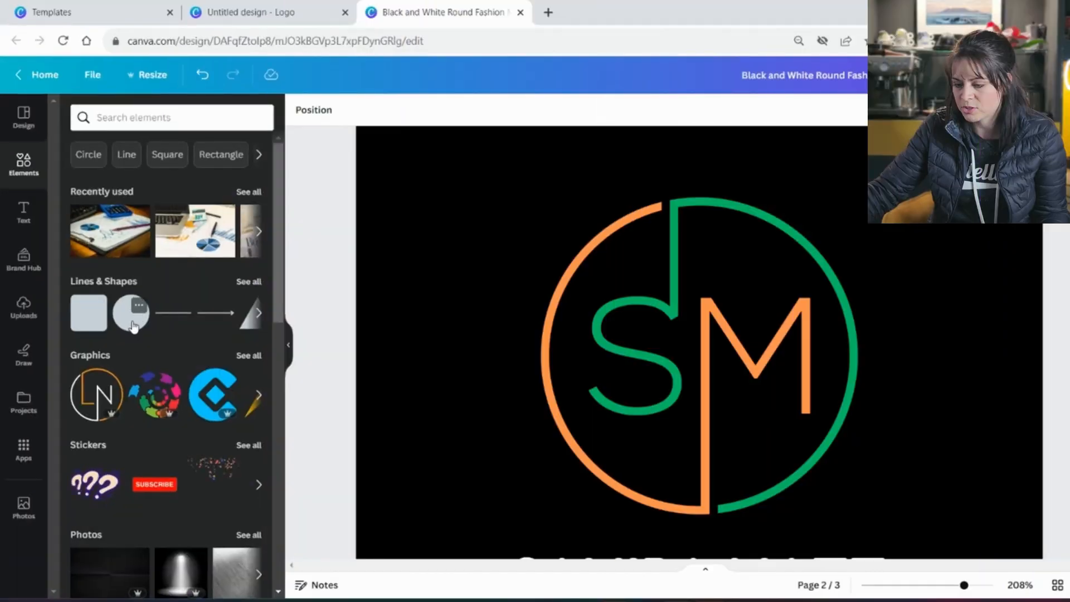
Add a shape onto the SM logo, resizing and positioning it over the S
click(131, 313)
drag(802, 517, 756, 471)
drag(678, 419, 637, 390)
drag(714, 441, 678, 407)
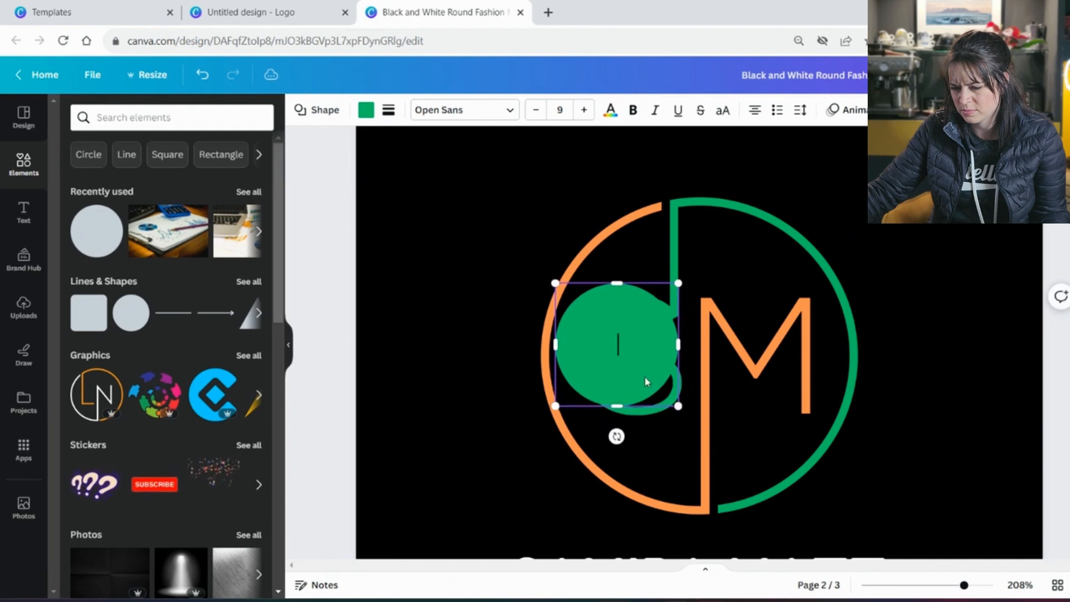
drag(644, 376, 659, 383)
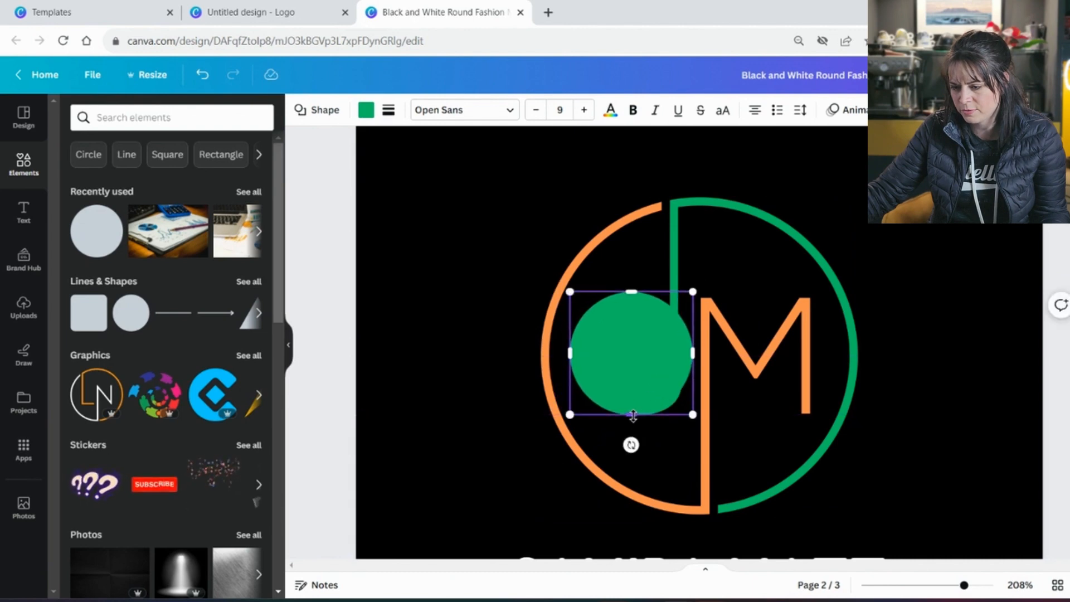
drag(632, 416, 635, 426)
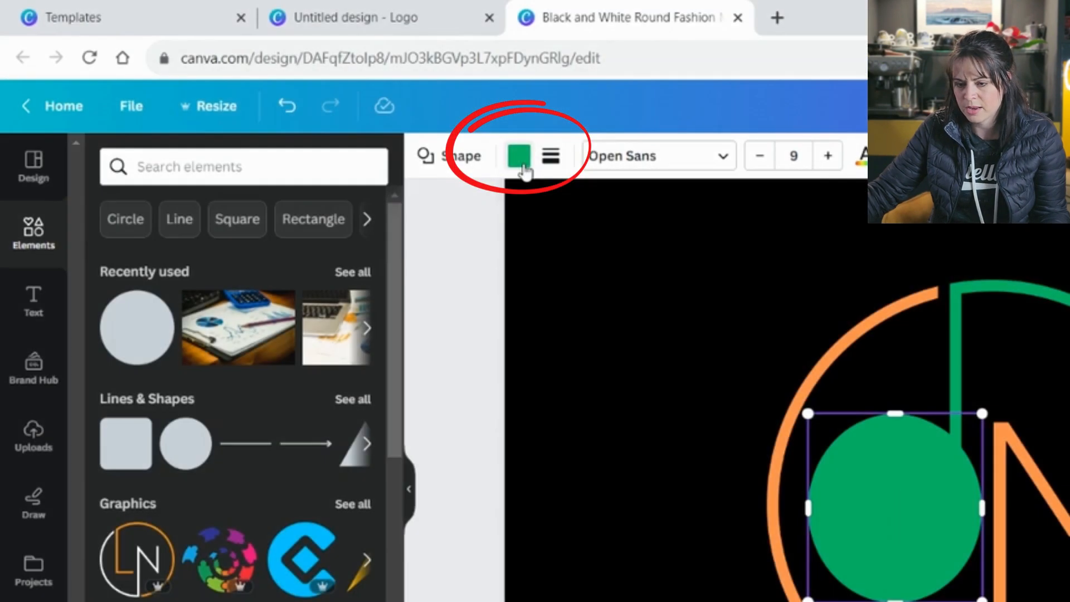
Colour the shape with the page background's black using the eyedropper
click(366, 110)
click(209, 269)
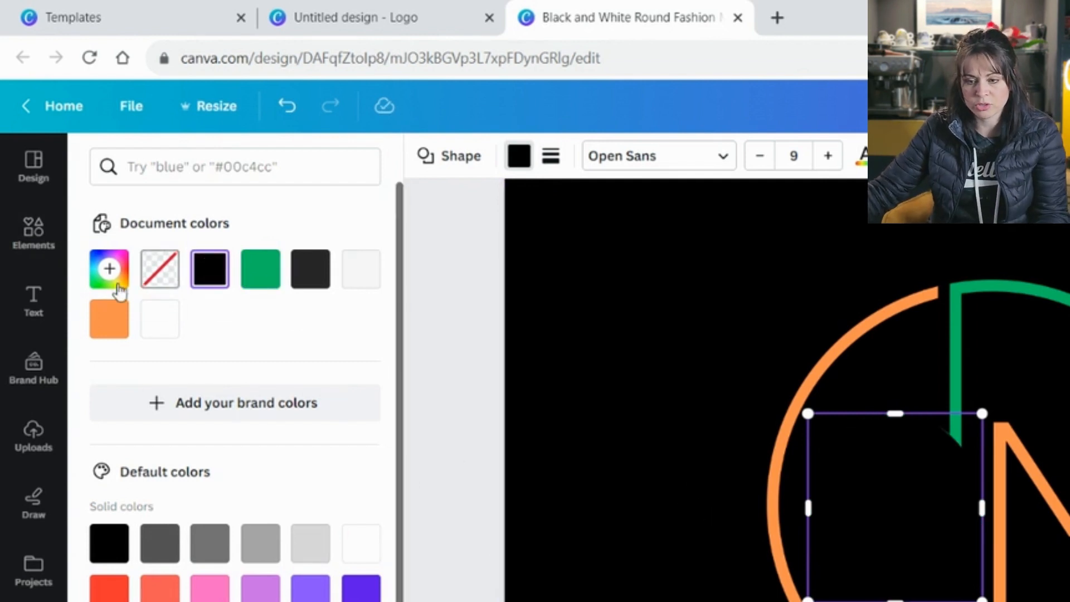
click(109, 270)
click(345, 504)
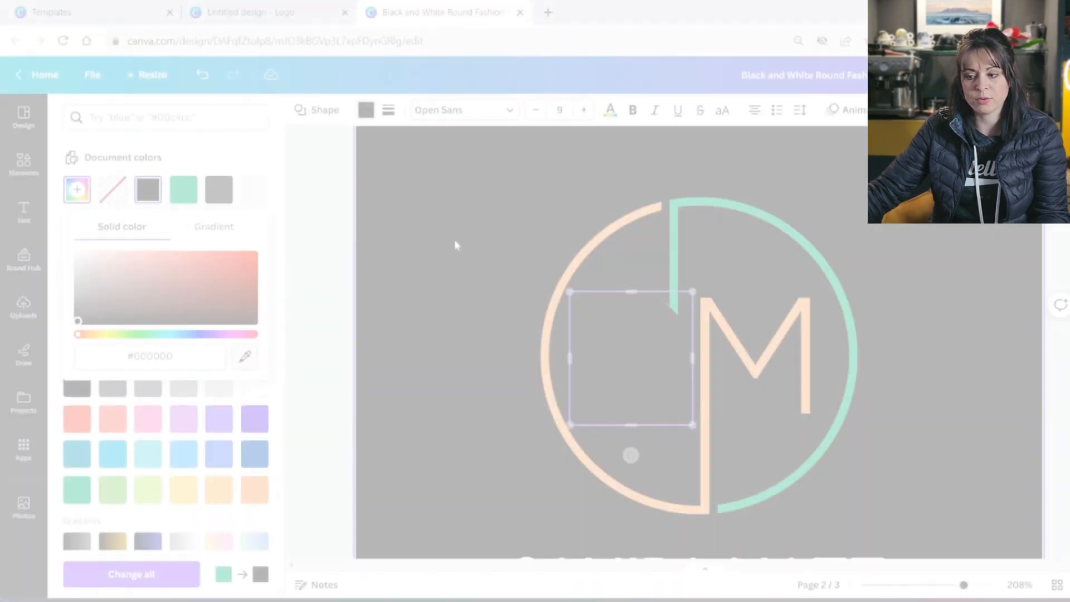
click(644, 342)
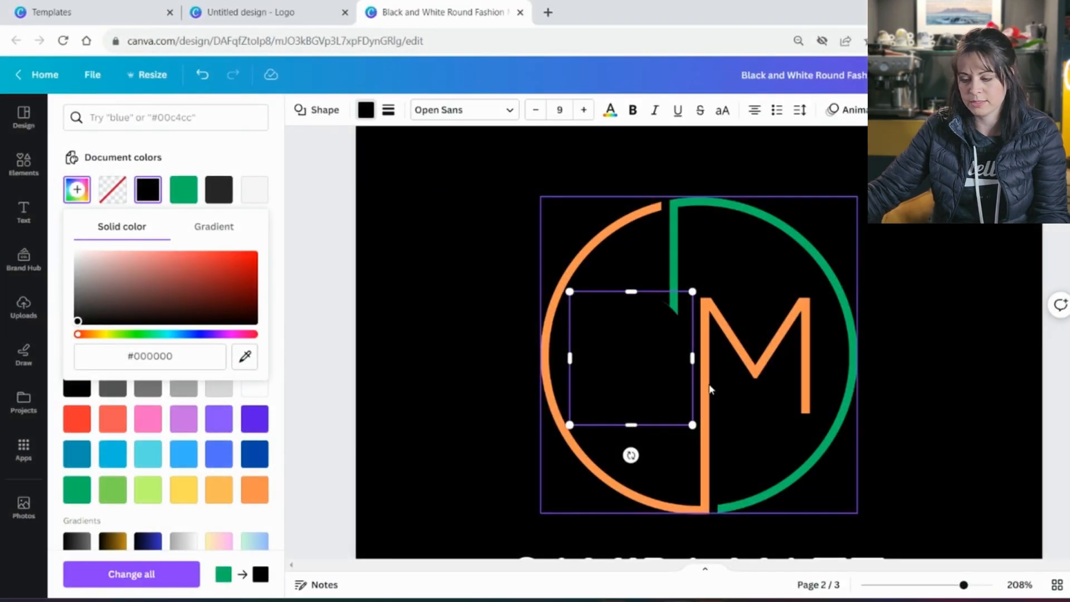
click(890, 372)
Duplicate the black shape and drag the copy over the M's diagonal strokes
click(641, 349)
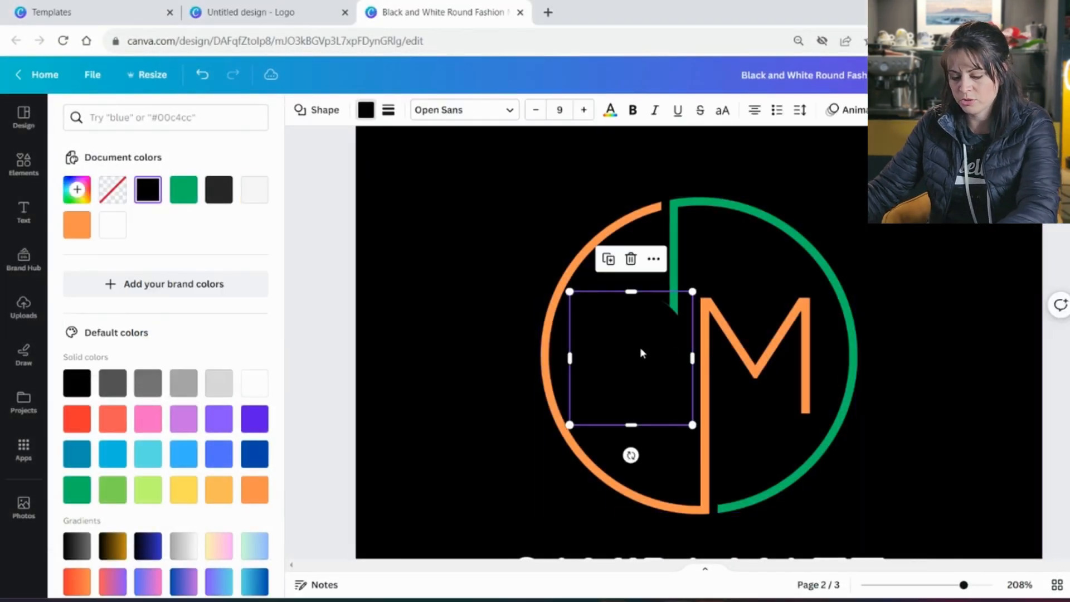
key(ctrl+d)
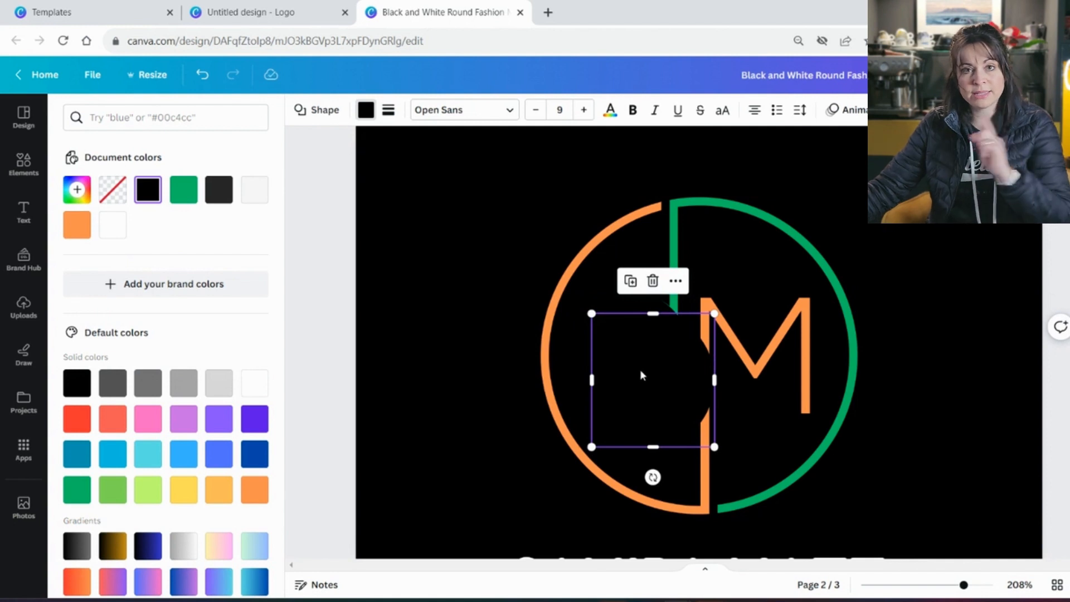
drag(640, 372, 733, 324)
click(670, 460)
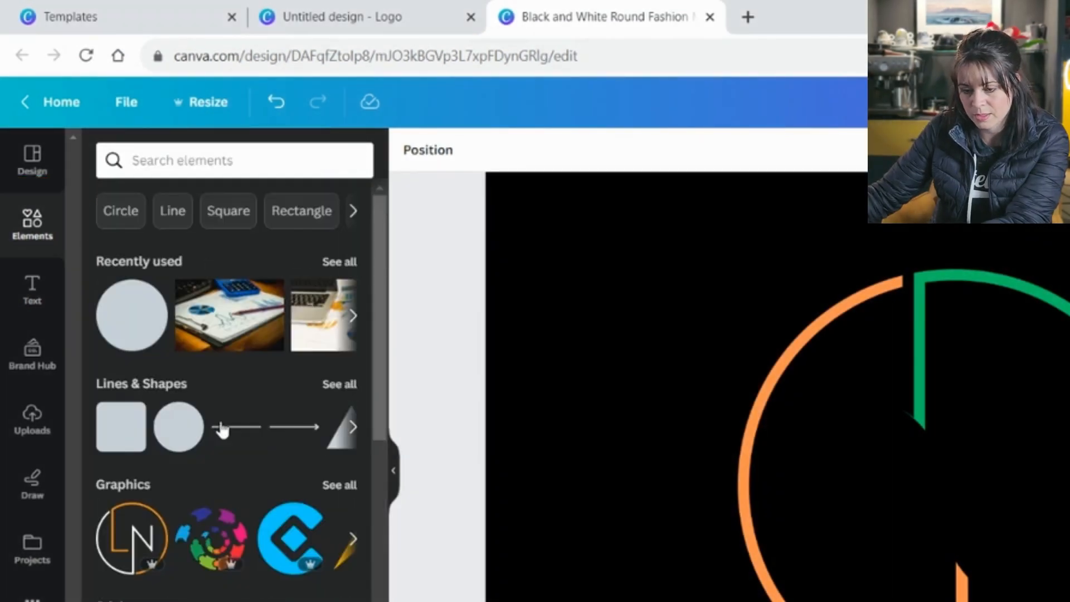
Add a straight line and set it vertical, running from the circle's top toward its centre
drag(234, 430, 868, 547)
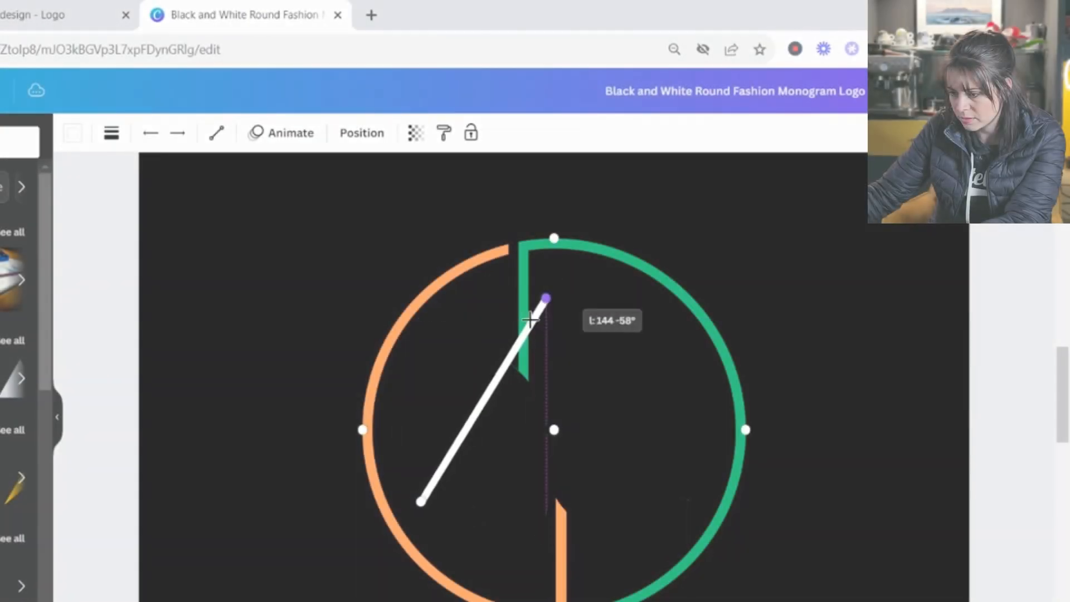
drag(544, 300, 517, 261)
drag(528, 248, 526, 254)
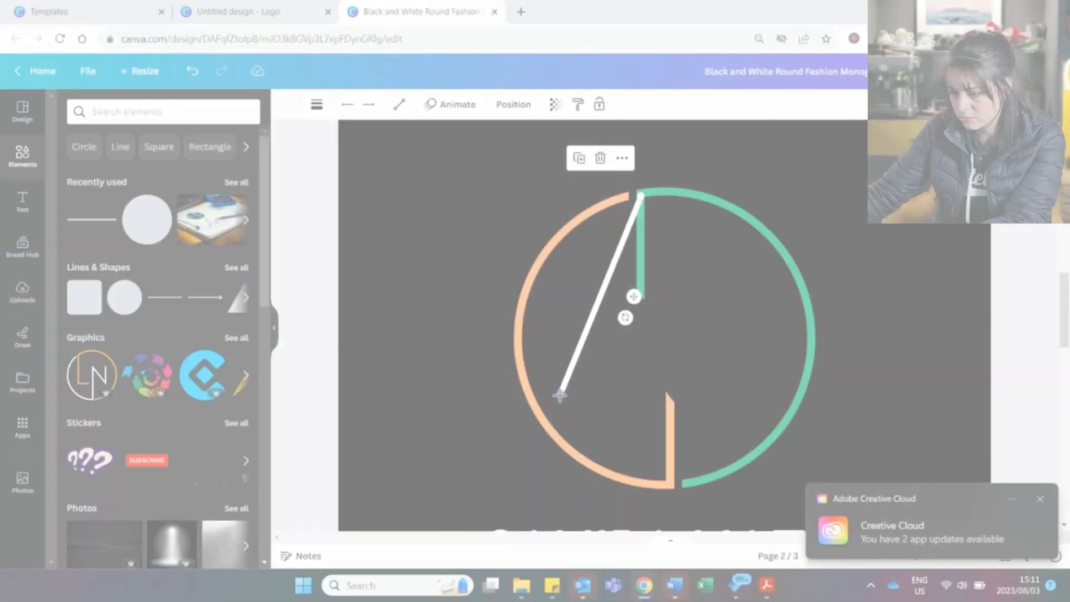
drag(560, 396, 641, 394)
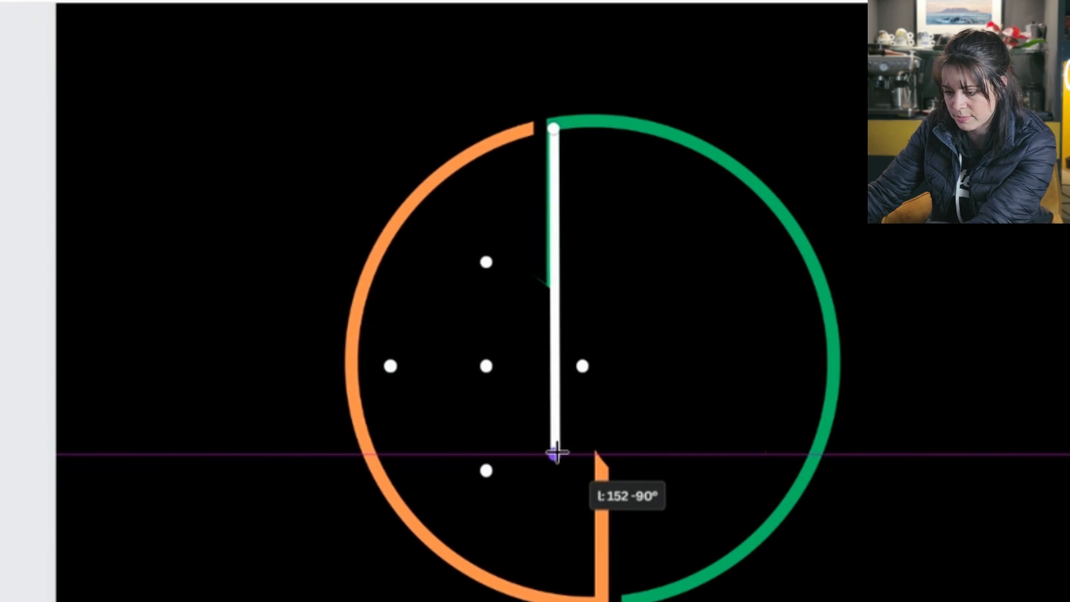
drag(556, 454, 556, 454)
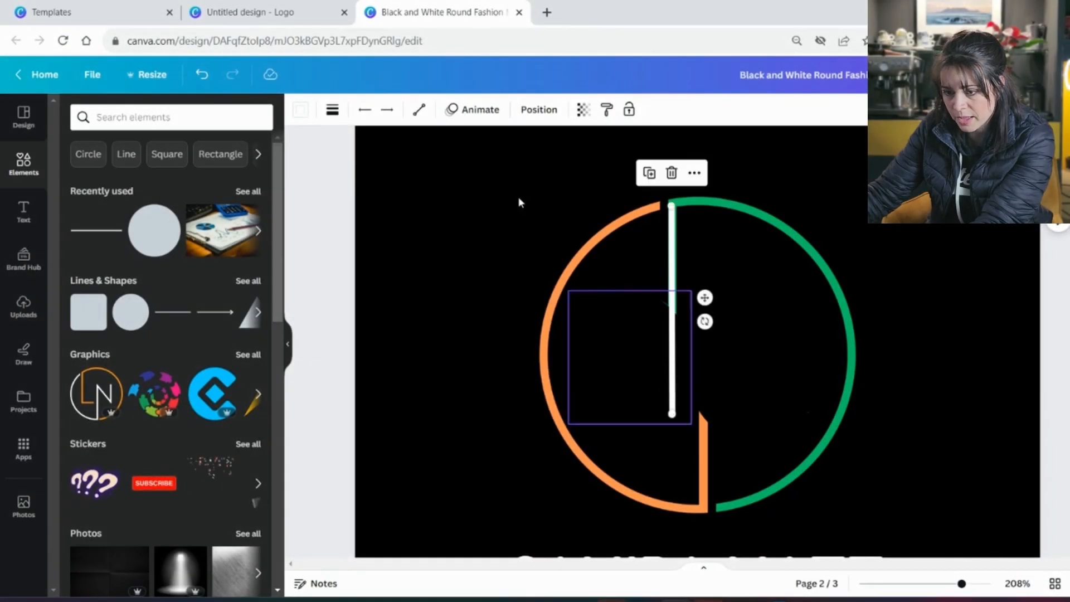
Thicken the line to weight 6, colour it the right arc's green #00BF63, and duplicate it
click(332, 109)
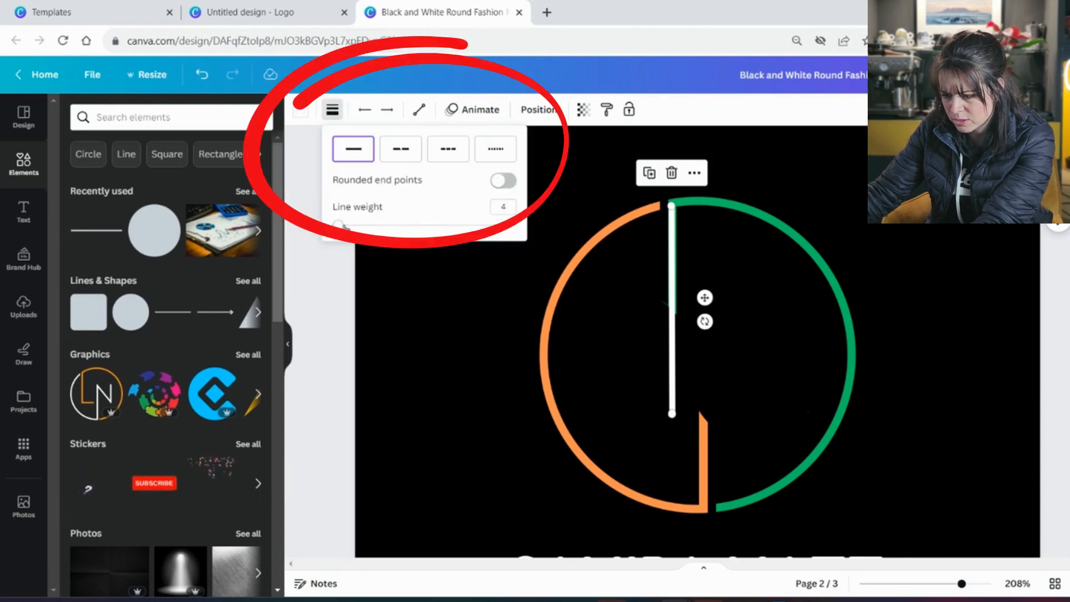
drag(338, 224, 341, 225)
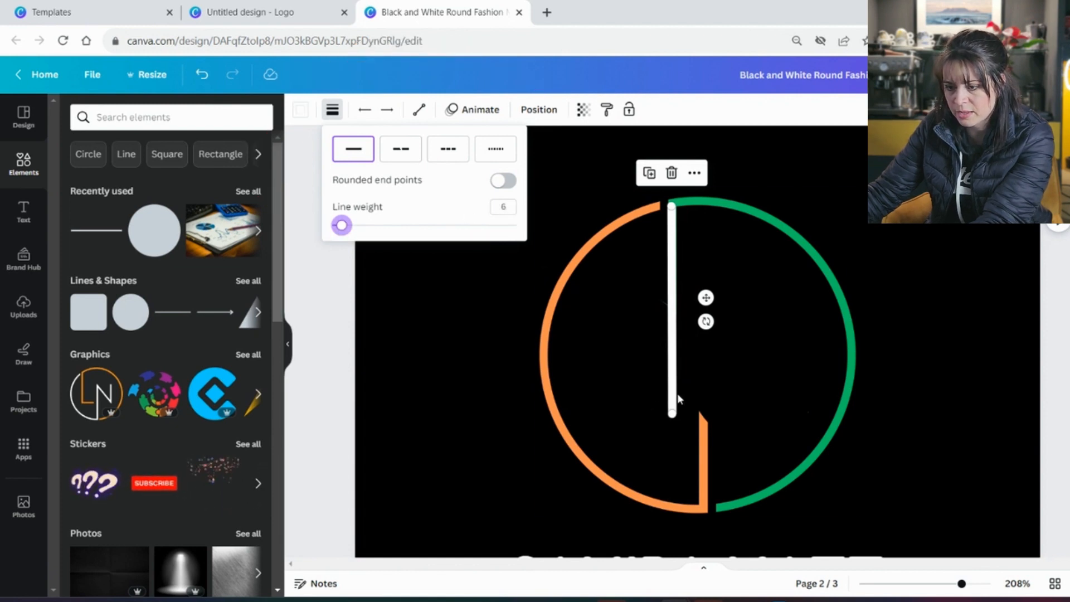
click(300, 110)
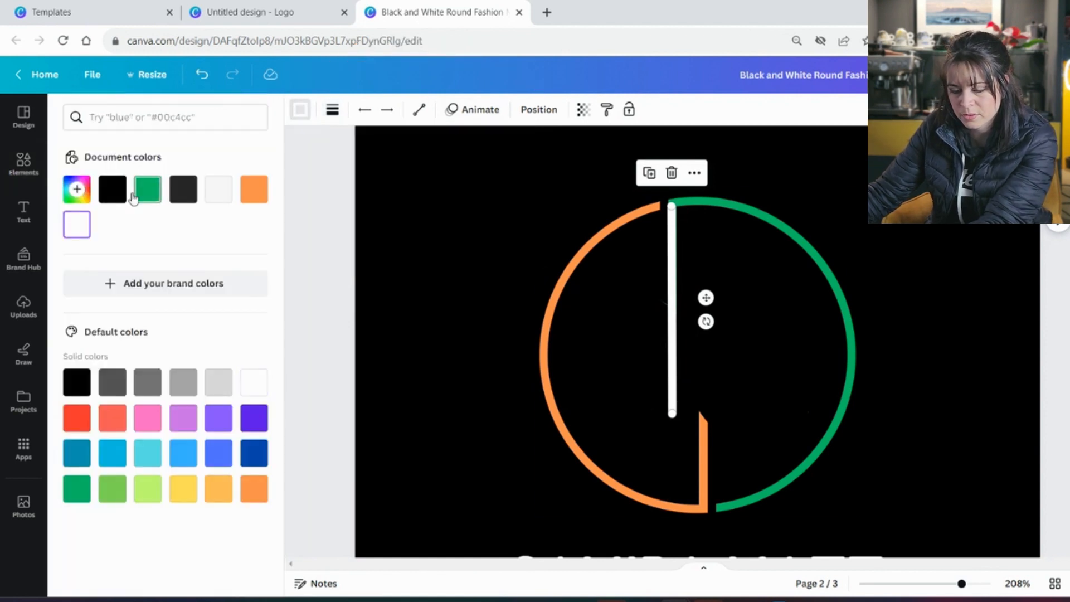
click(76, 190)
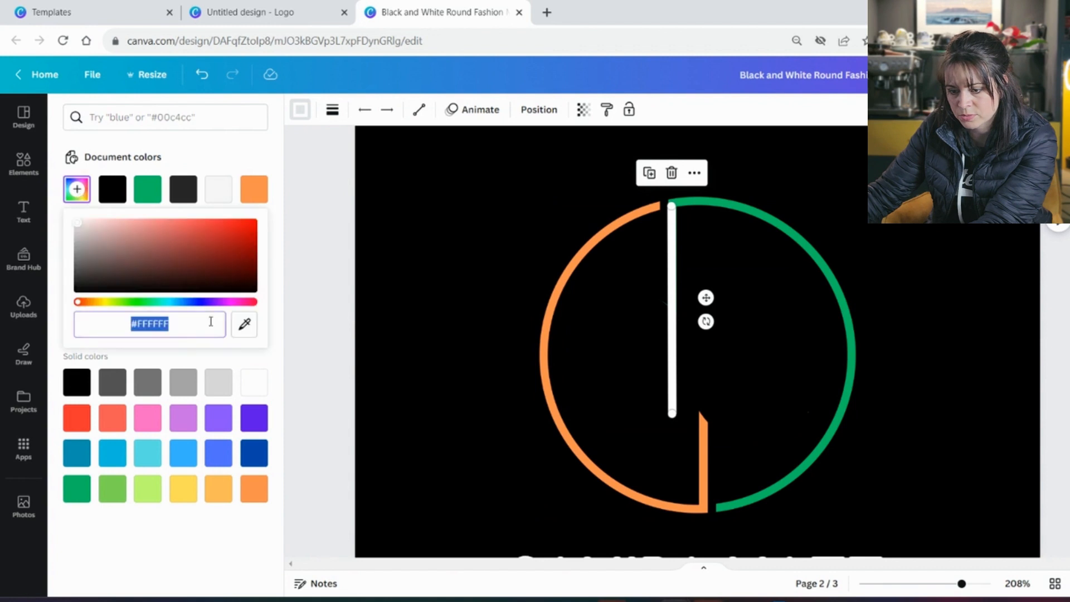
click(245, 326)
click(685, 201)
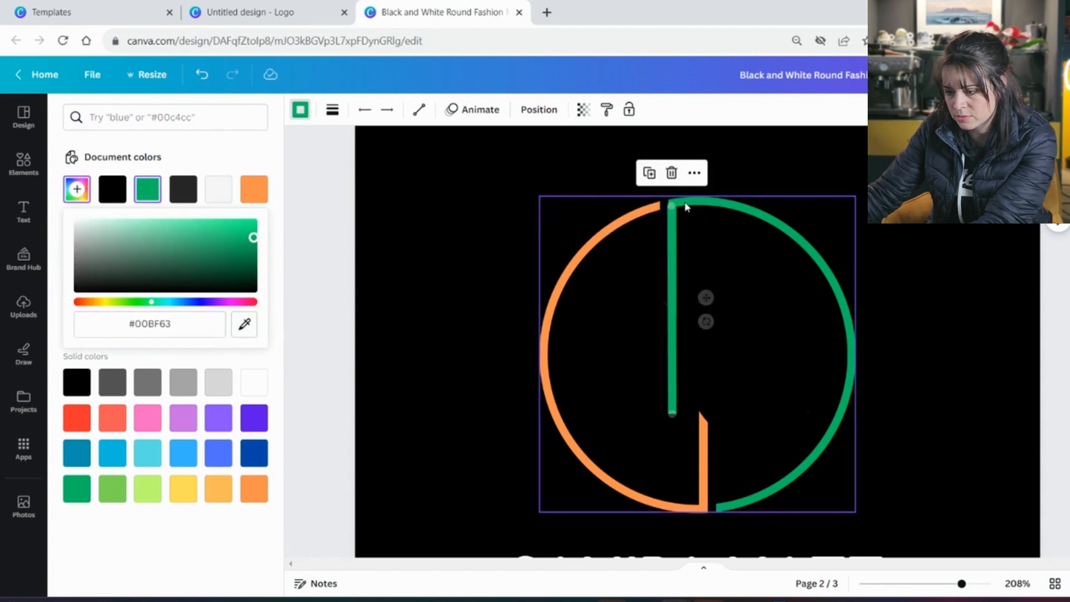
click(669, 342)
click(673, 224)
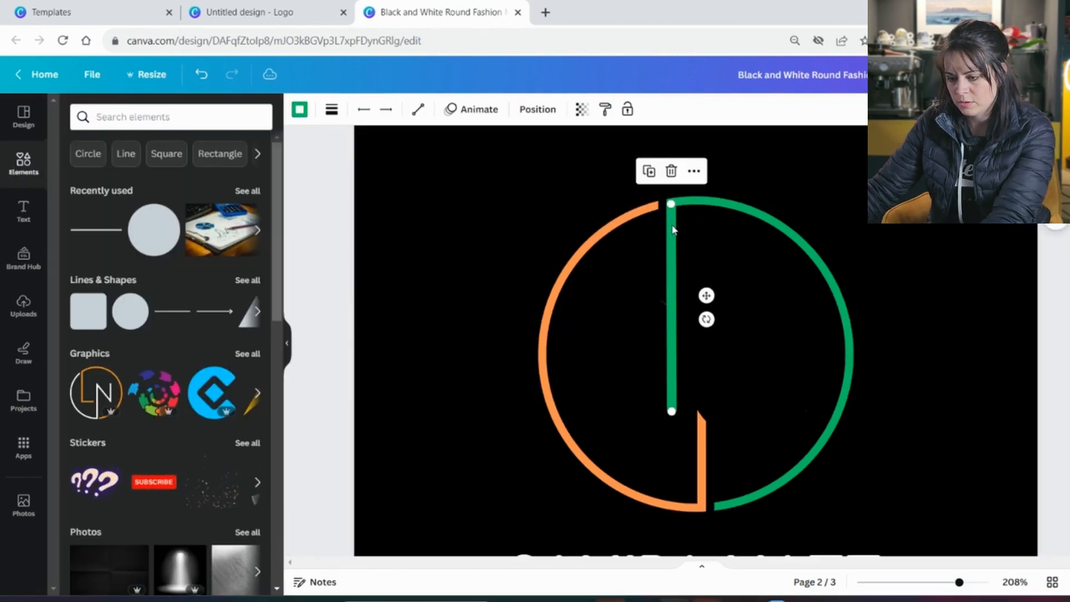
key(ctrl+d)
Delete the extra green copy and add a short horizontal line as the L's foot
drag(699, 369, 706, 437)
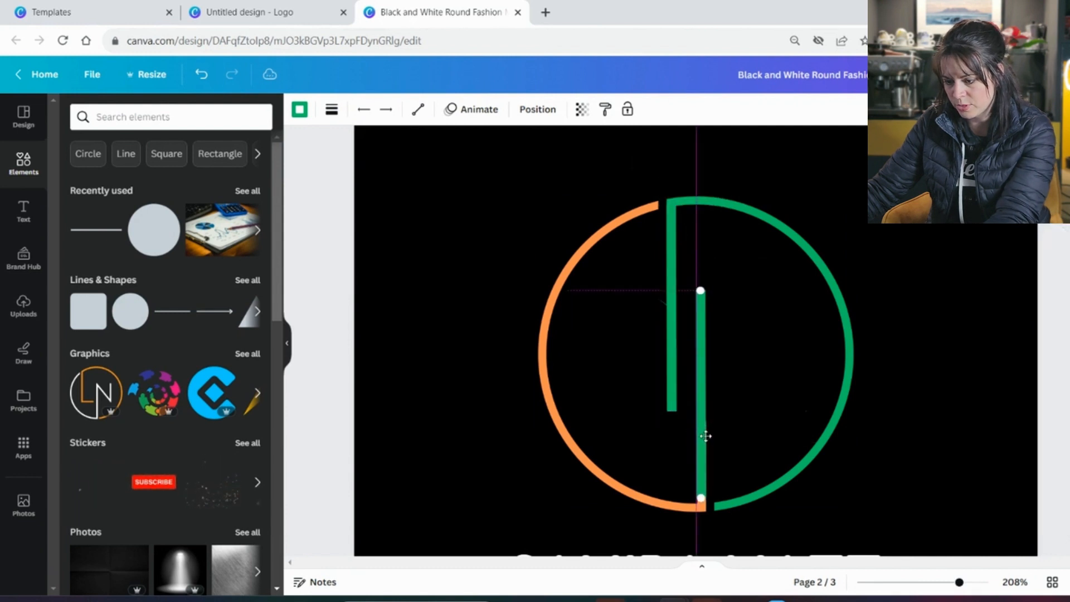
key(Delete)
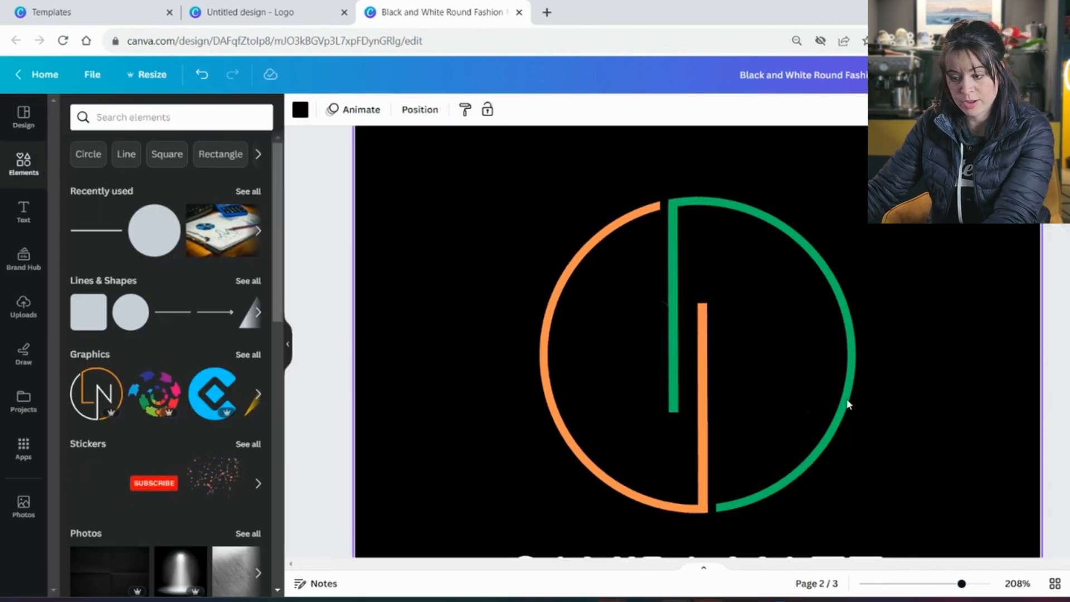
click(180, 313)
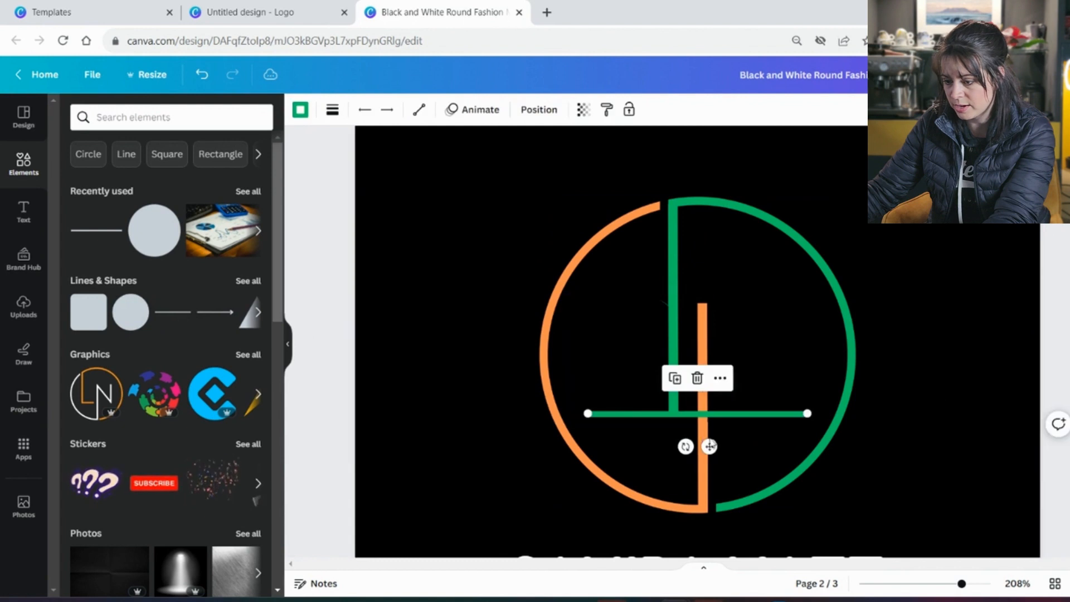
drag(806, 413, 676, 413)
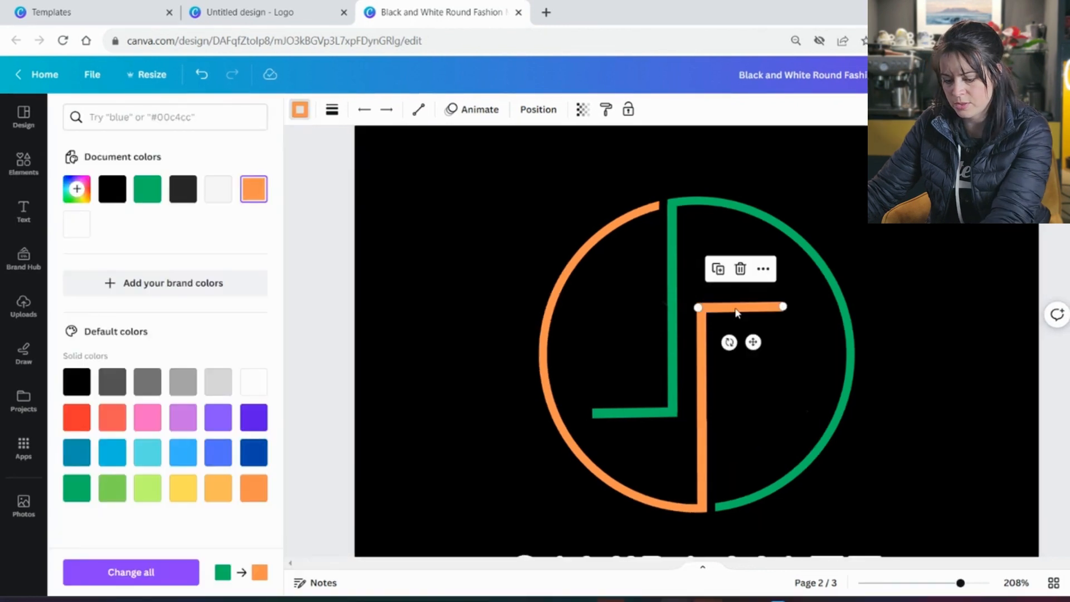
Duplicate the F's orange top bar and move the copy down as its middle bar
key(ctrl+d)
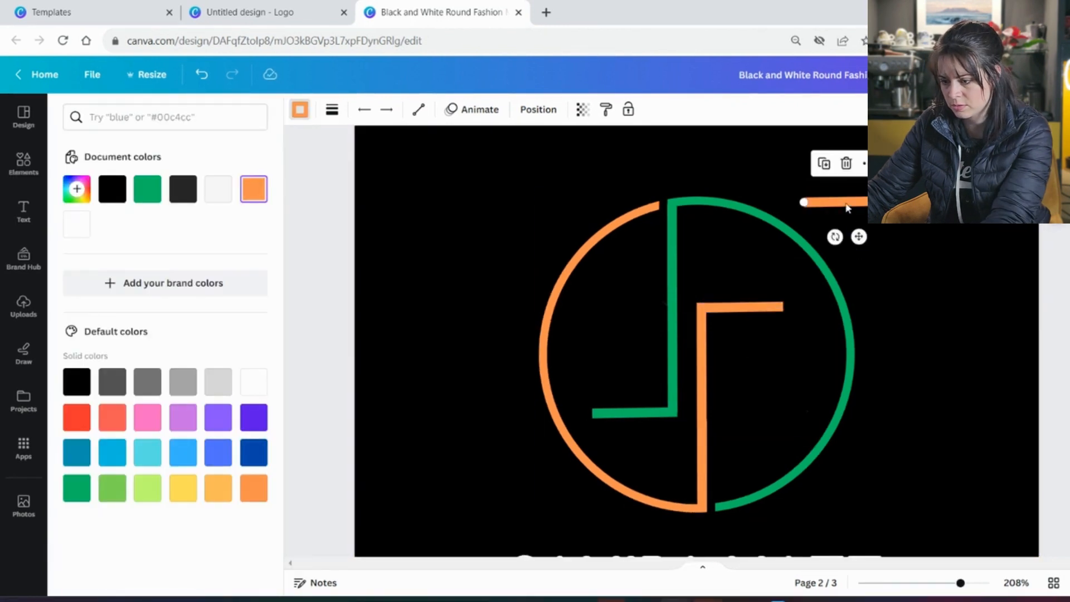
drag(836, 202, 751, 363)
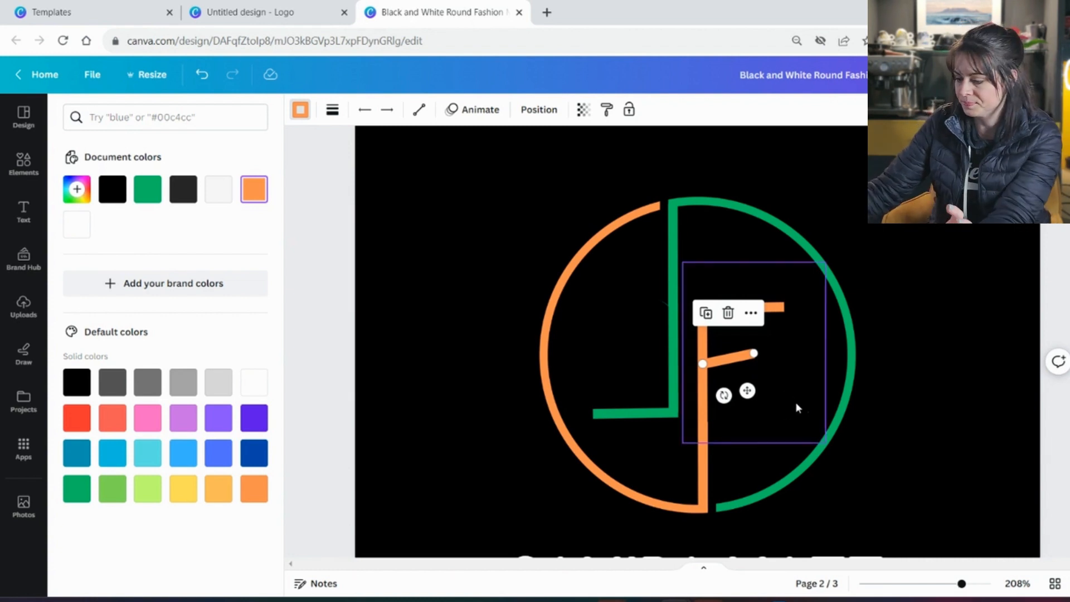
scroll(794, 402, up, 5)
Level the F's middle bar and change the name above THYNK UNLIMITED to the new name
drag(839, 389, 837, 406)
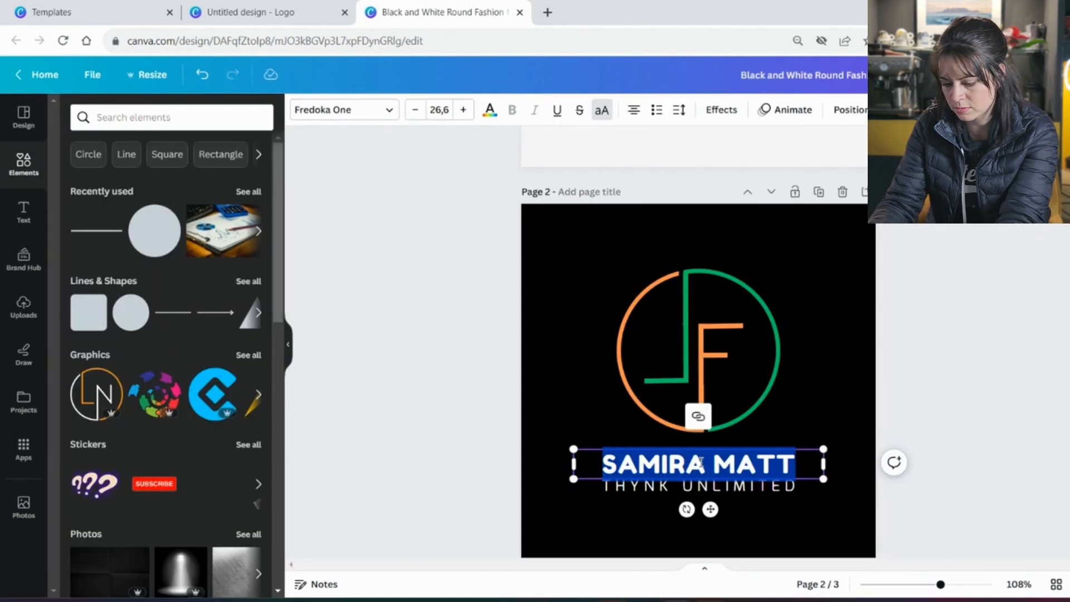
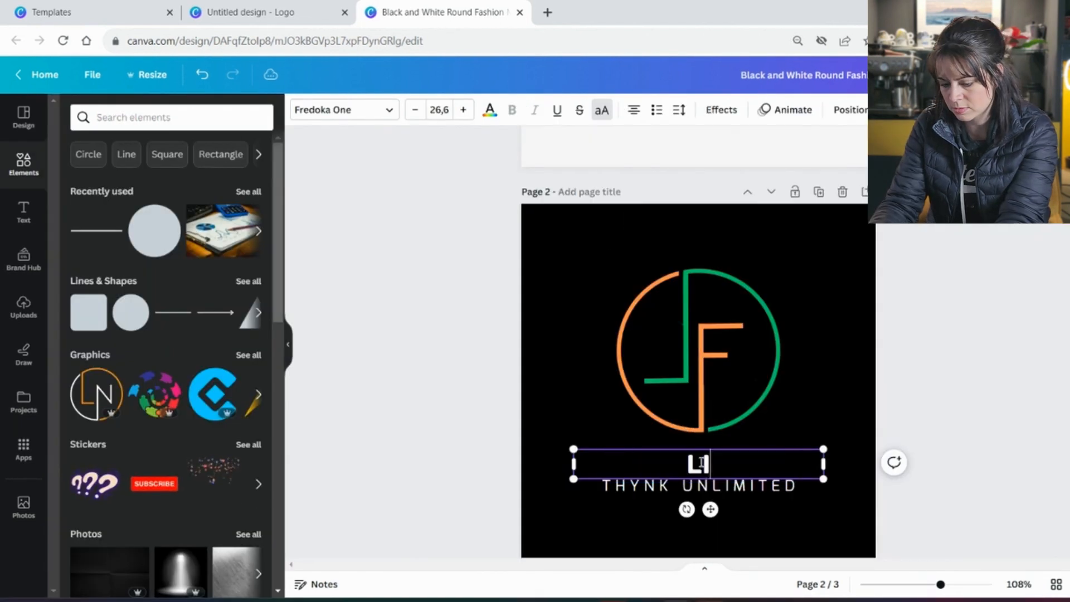
click(962, 412)
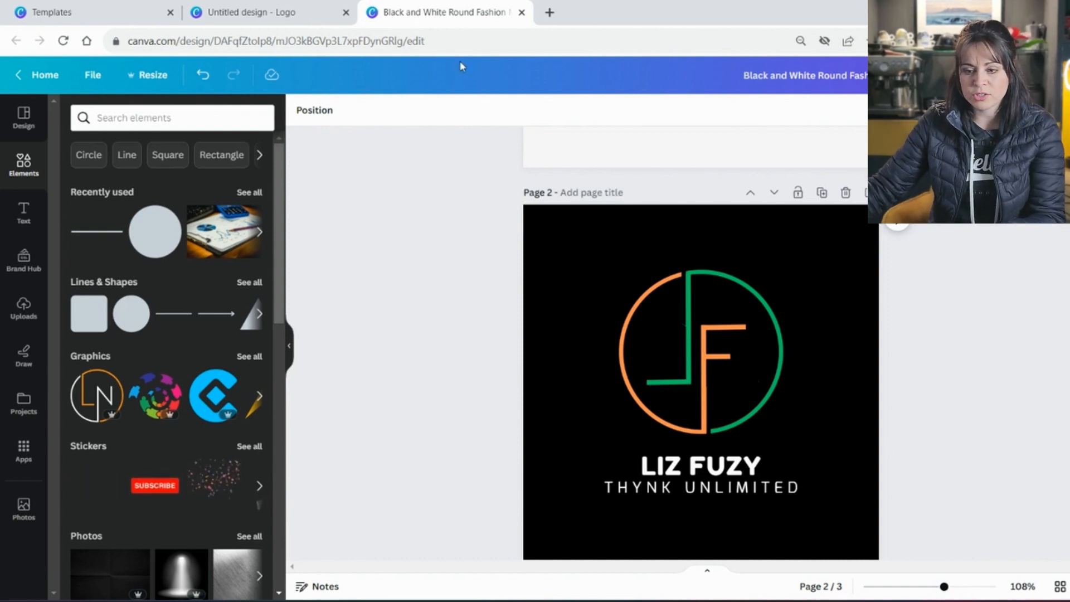
Open the download options and keep PNG as the file type at 500 × 500 px
click(151, 75)
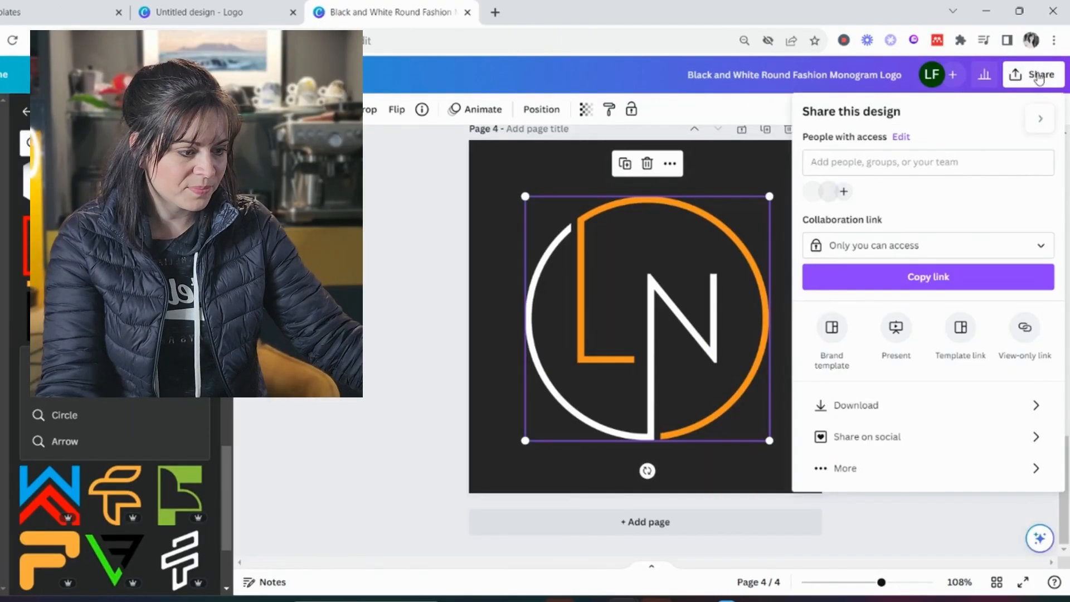
click(1030, 416)
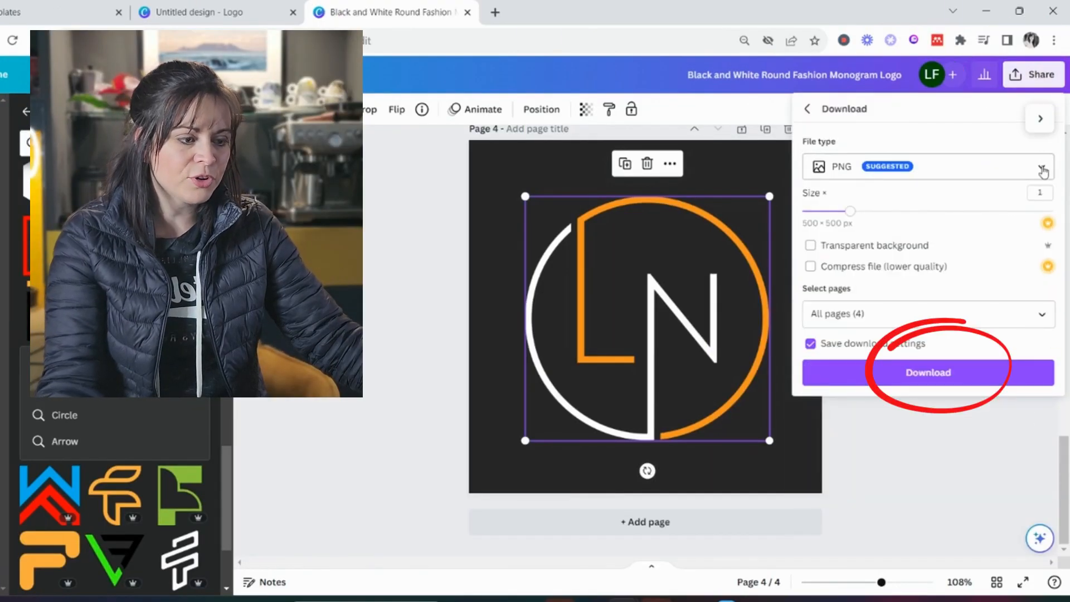
click(1041, 167)
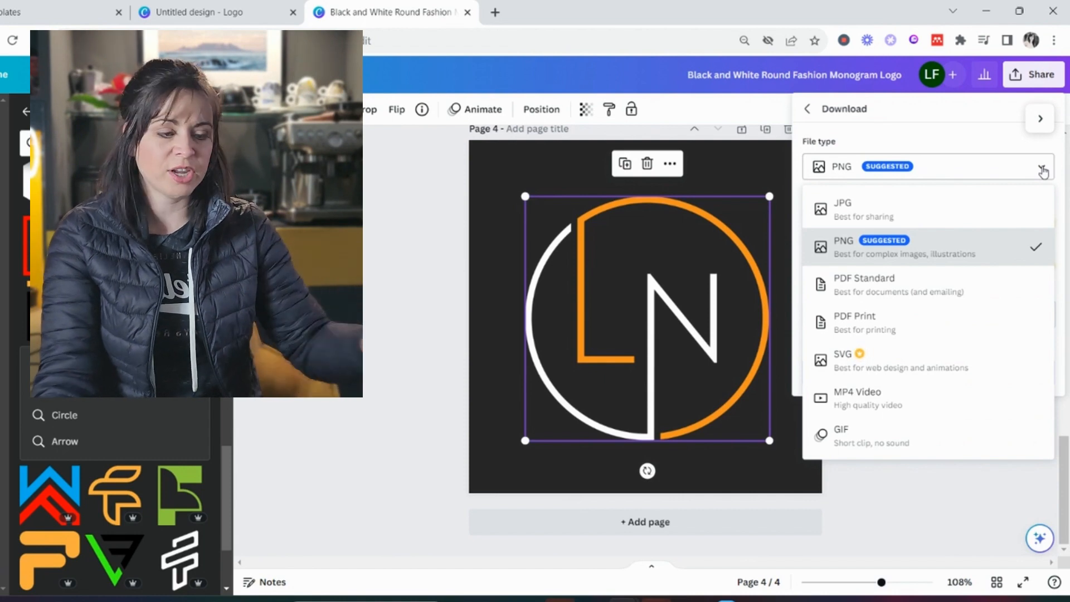
click(1007, 251)
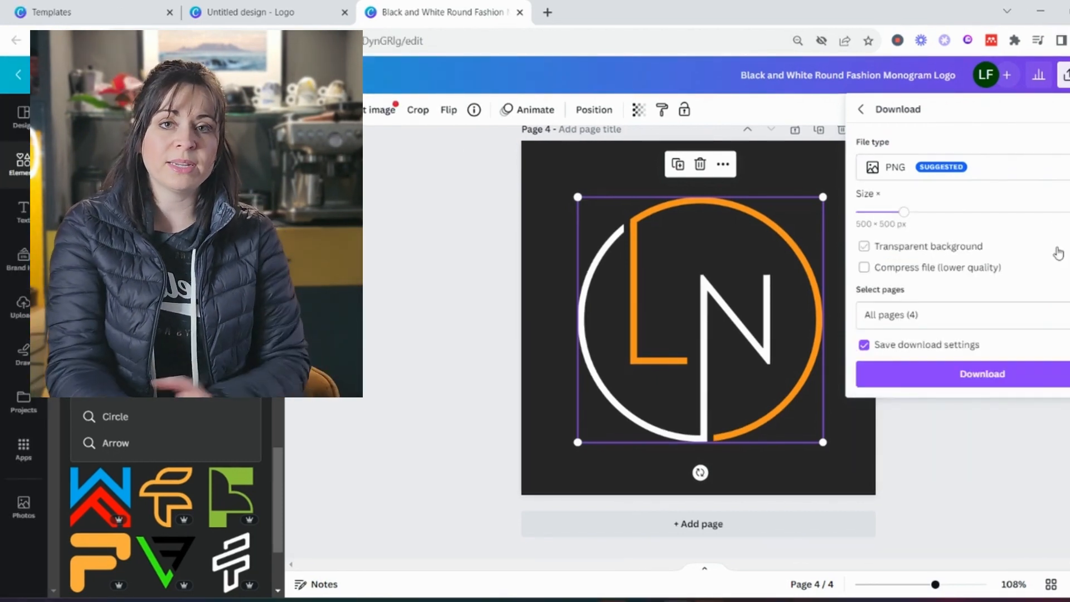